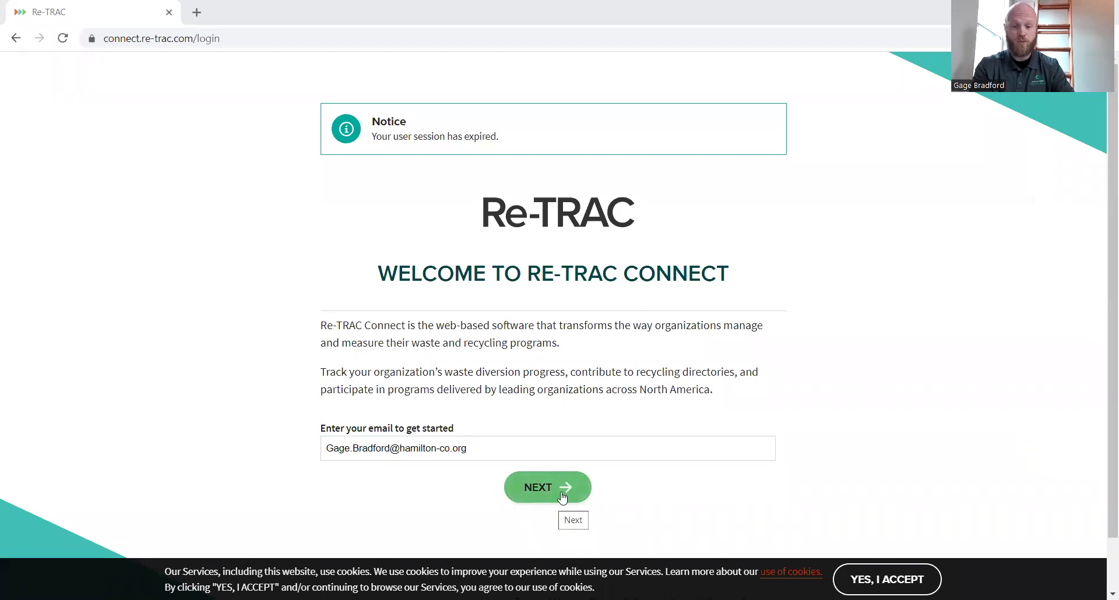
- Continue past the email step of the Re-TRAC Connect login to the password step
left_click(563, 497)
- Log in with the autofilled password and open Amberley's draft Annual Community Survey response
left_click(559, 494)
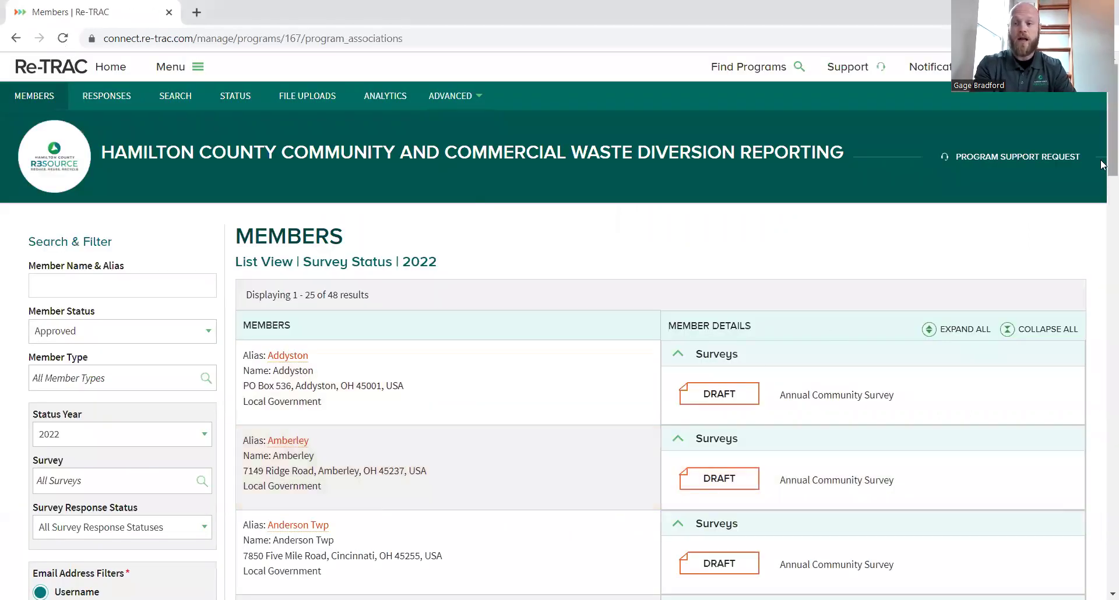
scroll(1104, 166, "down", 1)
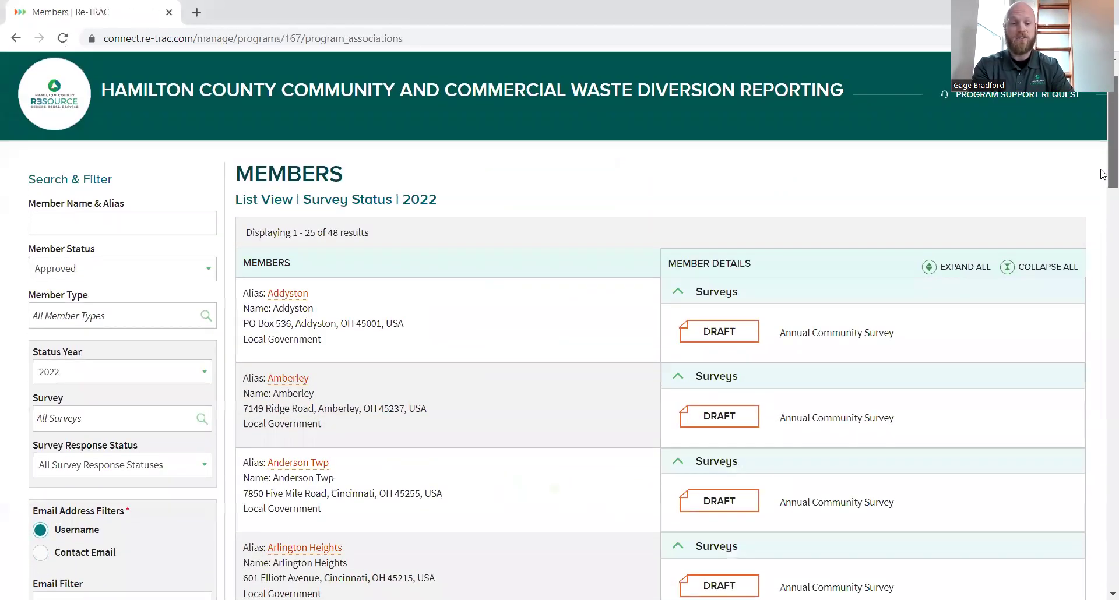
scroll(1103, 169, "down", 2)
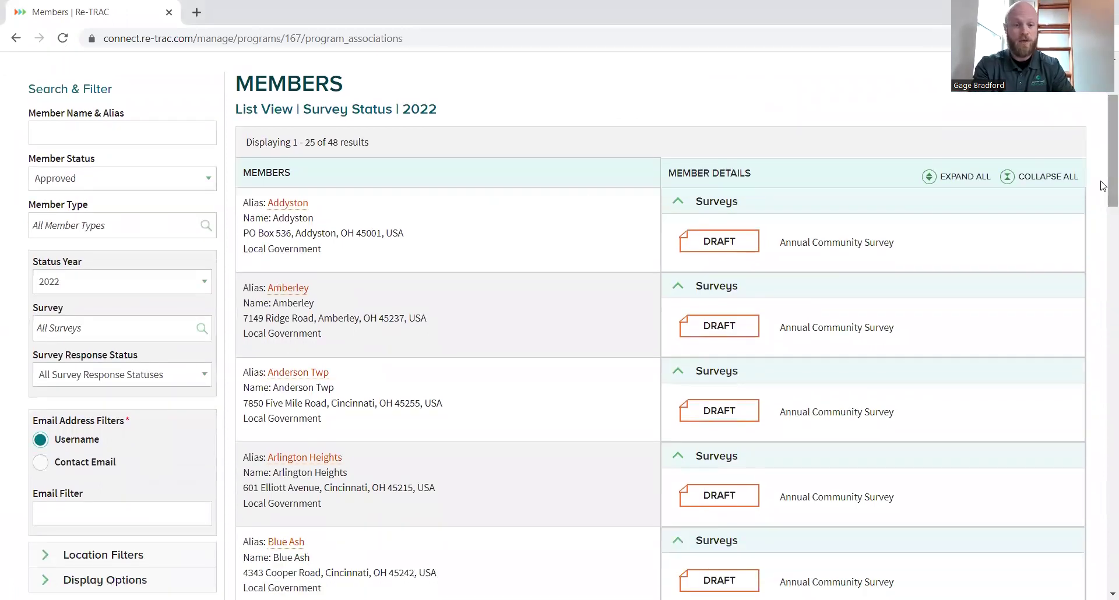
left_click(732, 333)
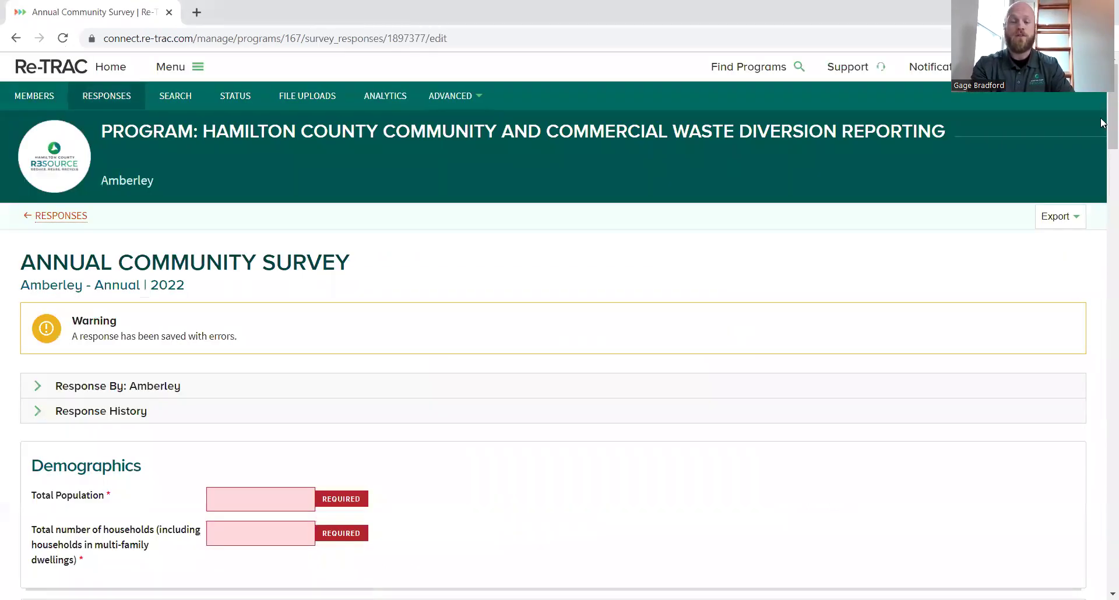
scroll(1101, 122, "down", 1)
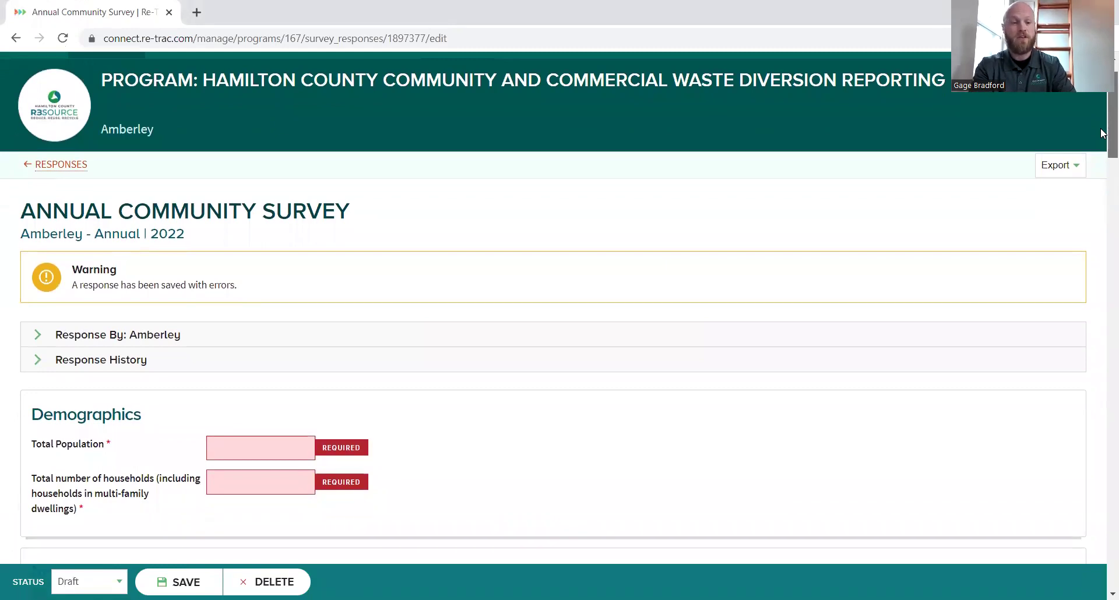
scroll(1101, 134, "down", 4)
scroll(1103, 158, "down", 2)
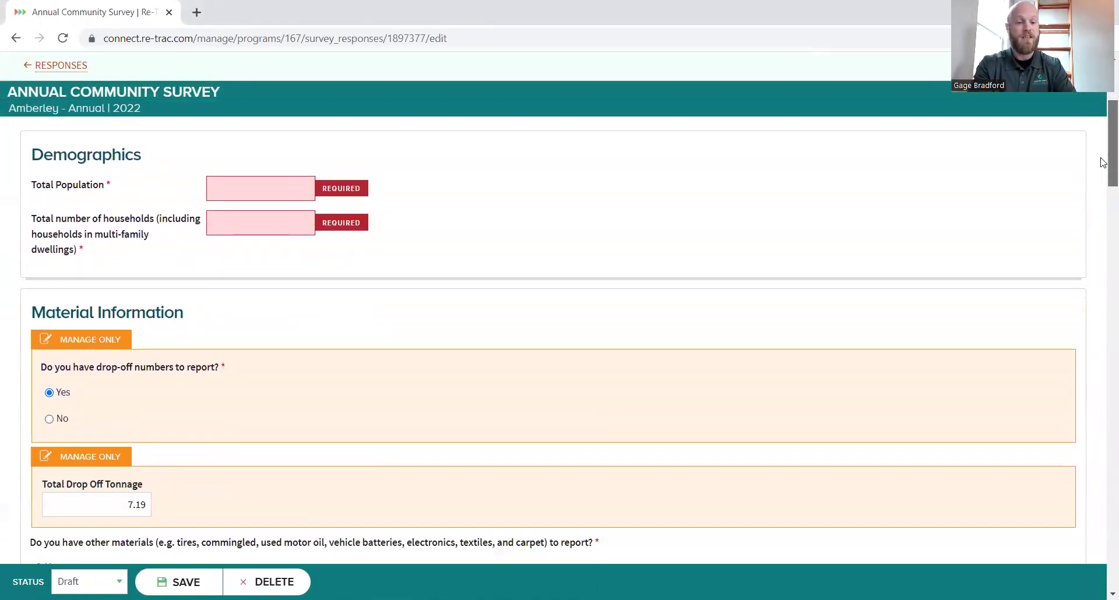
scroll(1103, 167, "down", 3)
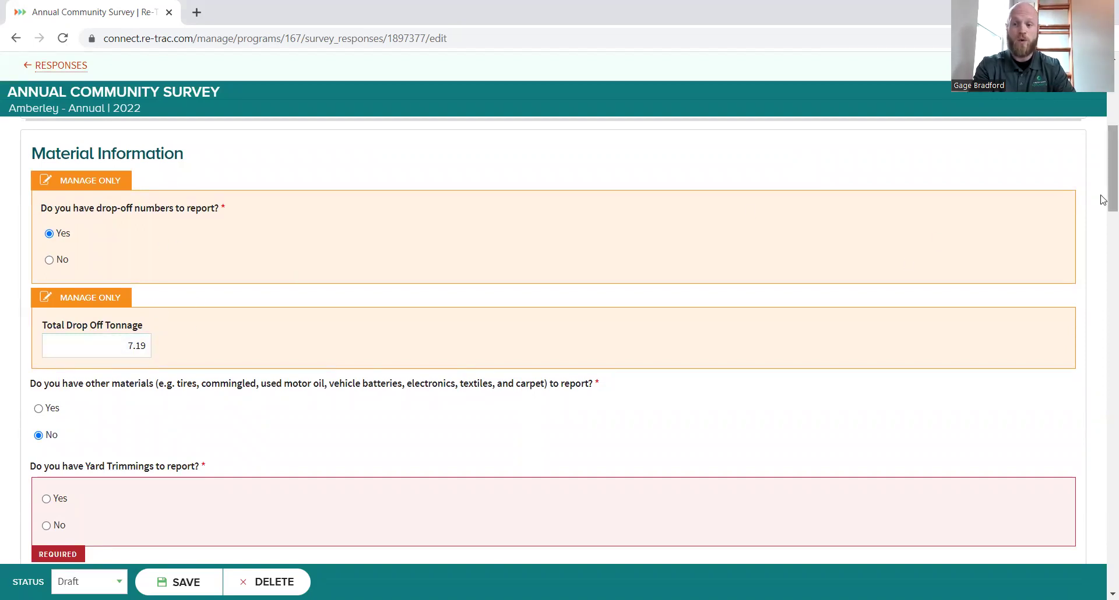
left_click_drag(1104, 200, 1104, 269)
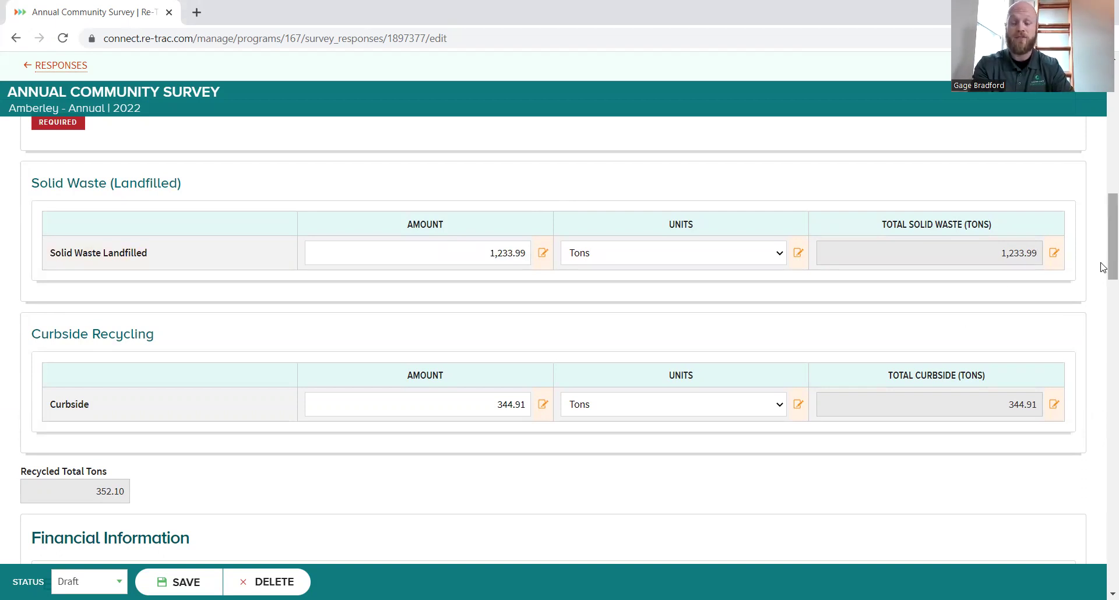
left_click_drag(1103, 268, 1104, 255)
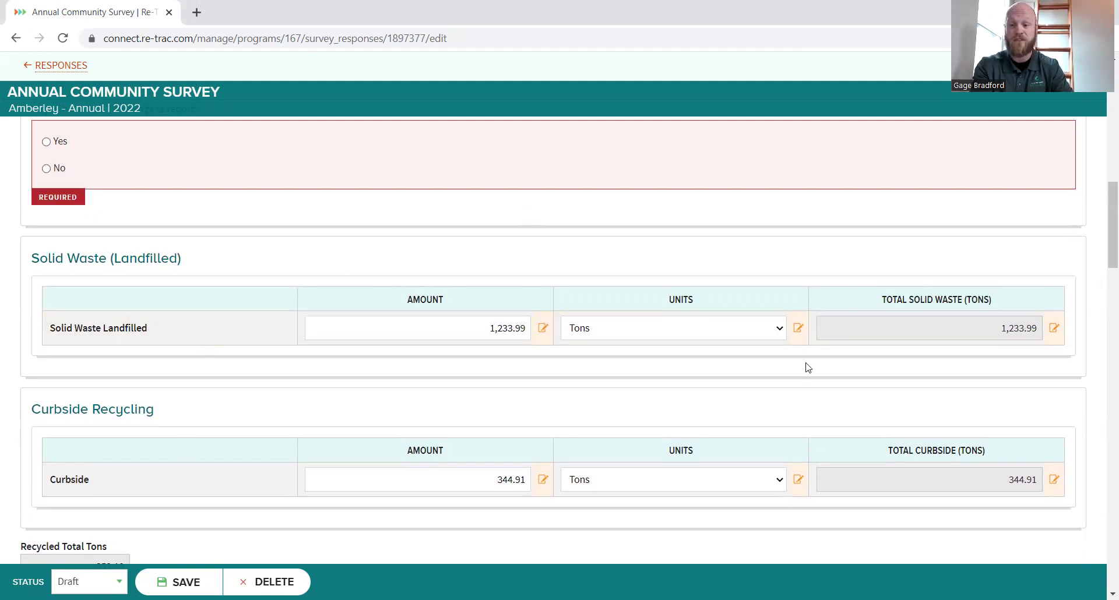
left_click_drag(1103, 201, 1103, 147)
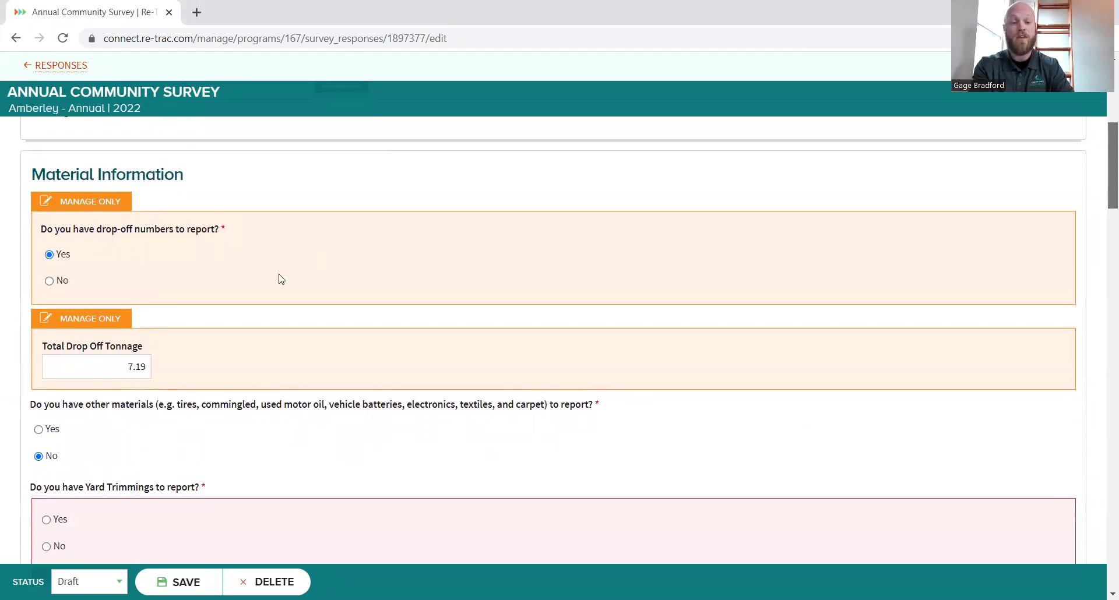
left_click(137, 367)
left_click(470, 360)
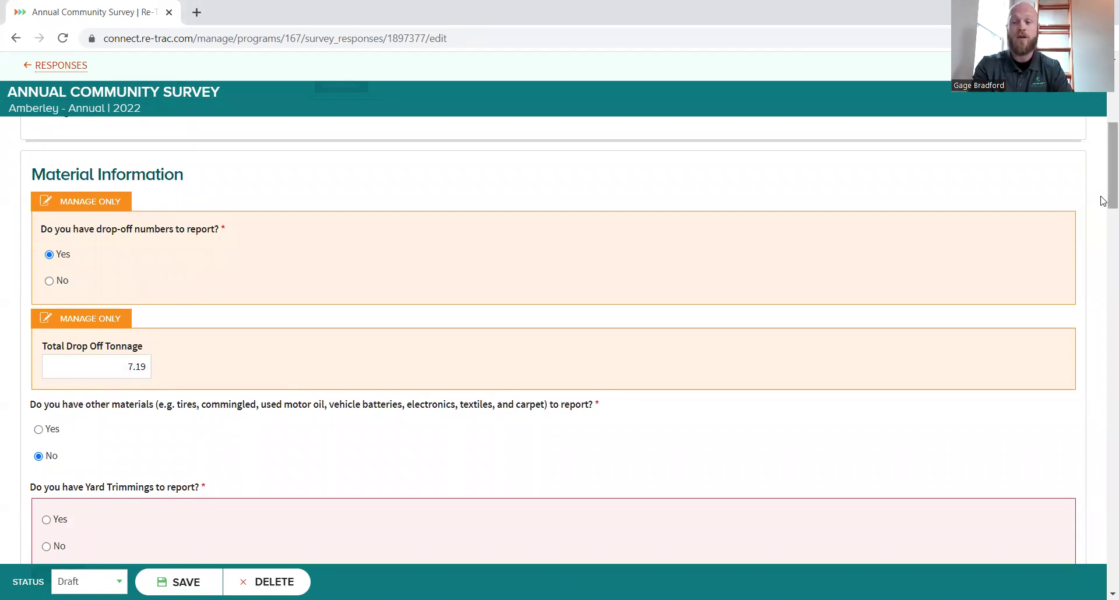
left_click_drag(1103, 201, 1104, 193)
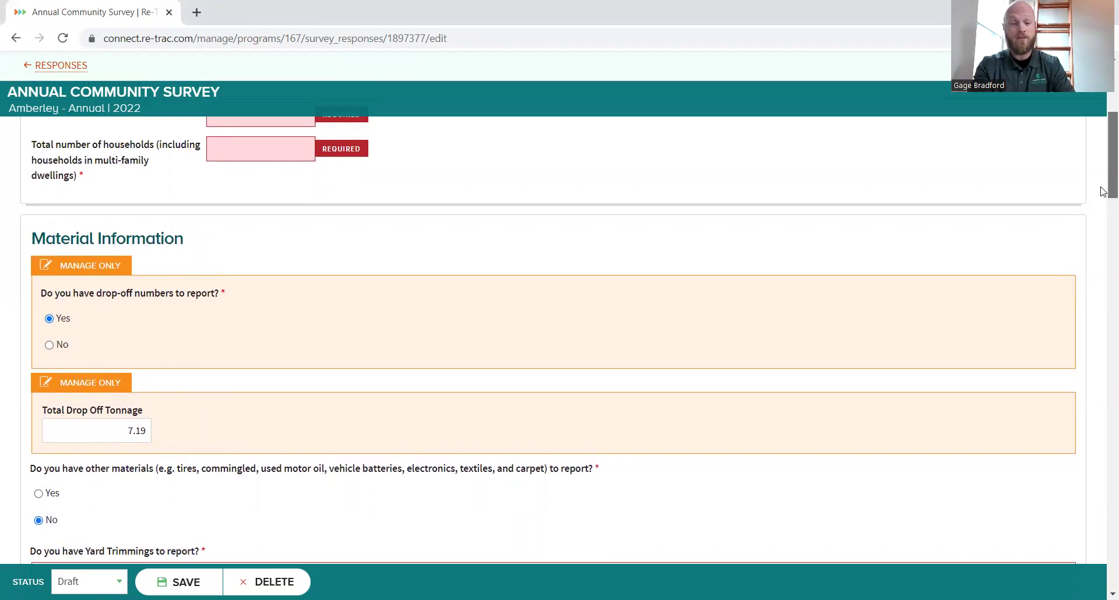
left_click_drag(1103, 192, 1104, 156)
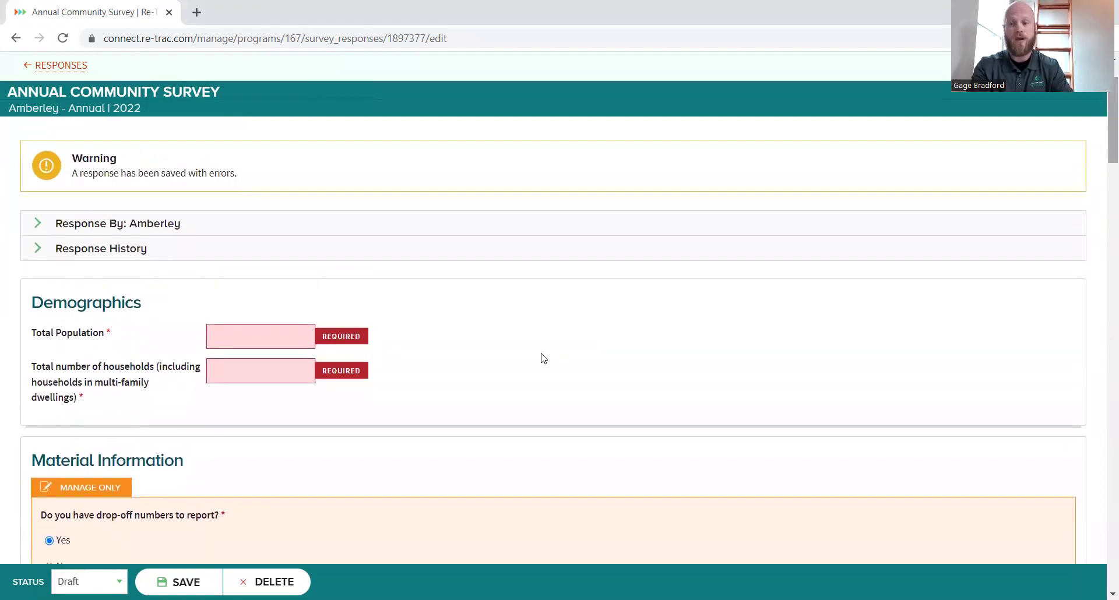
left_click(256, 342)
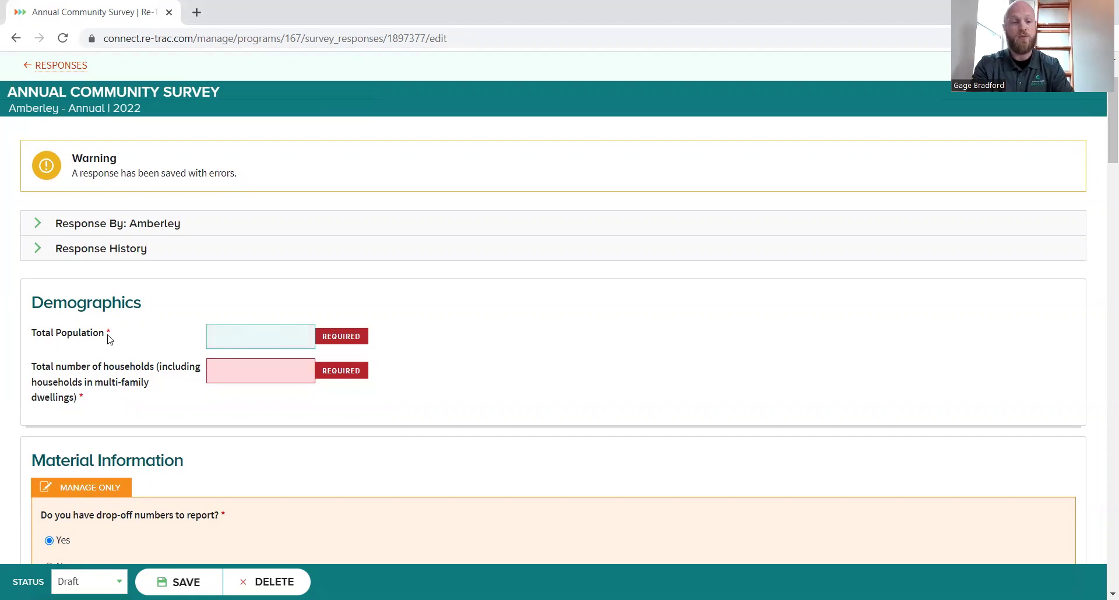
left_click(257, 292)
left_click(76, 372)
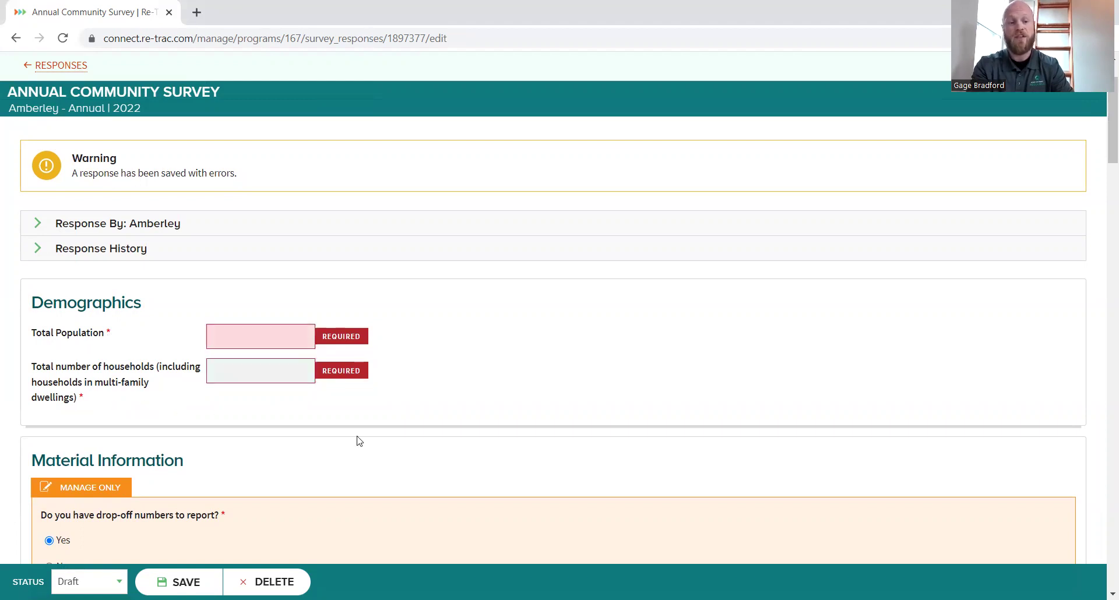
left_click(358, 441)
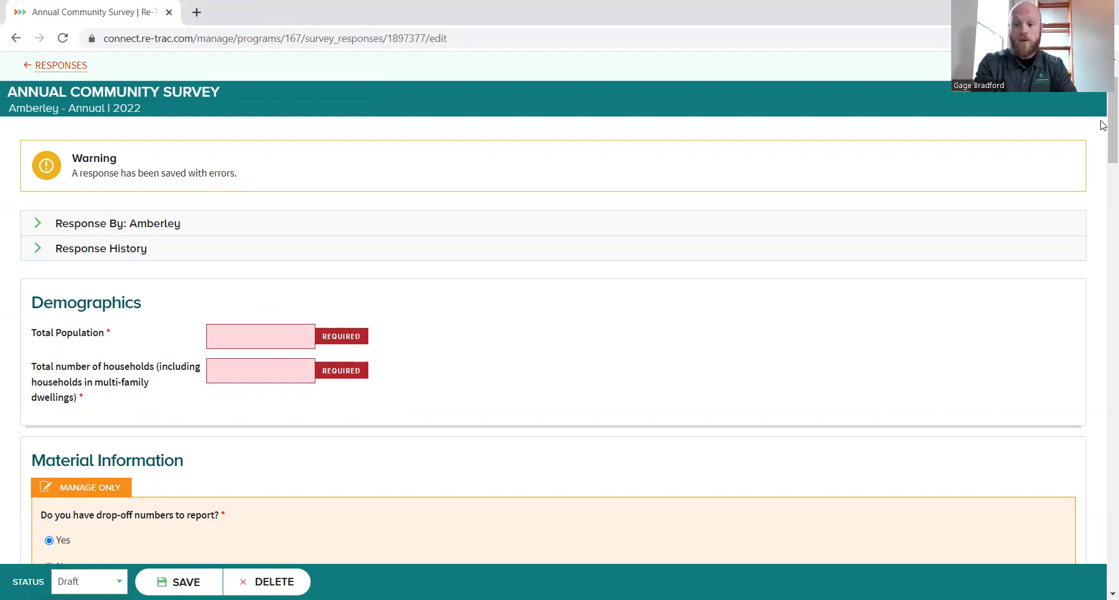
left_click_drag(1103, 125, 1104, 197)
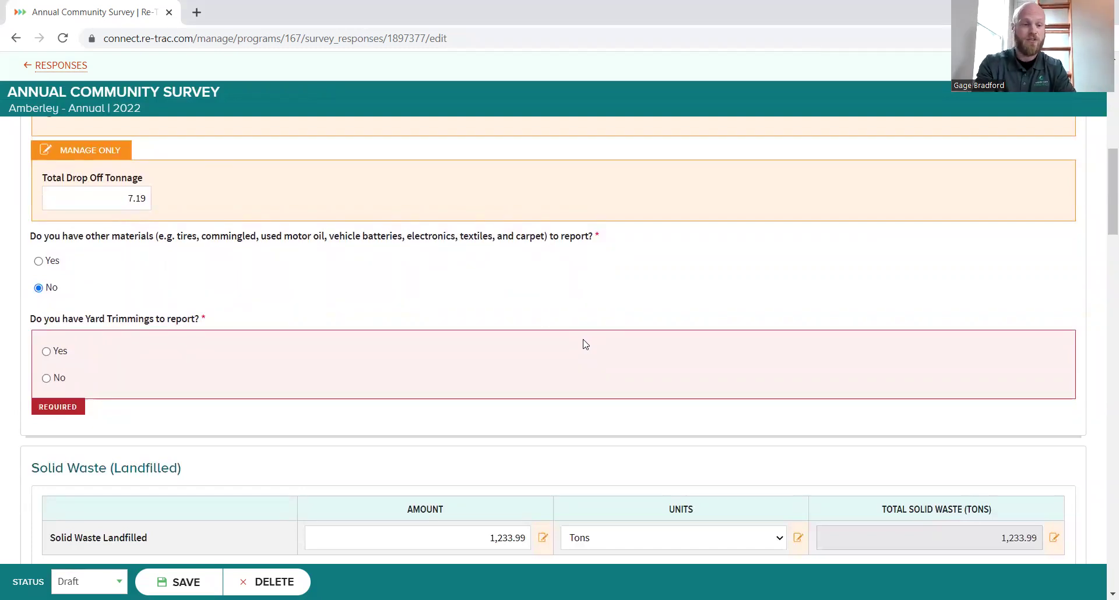
- Answer Yes to having other materials to report
left_click(42, 260)
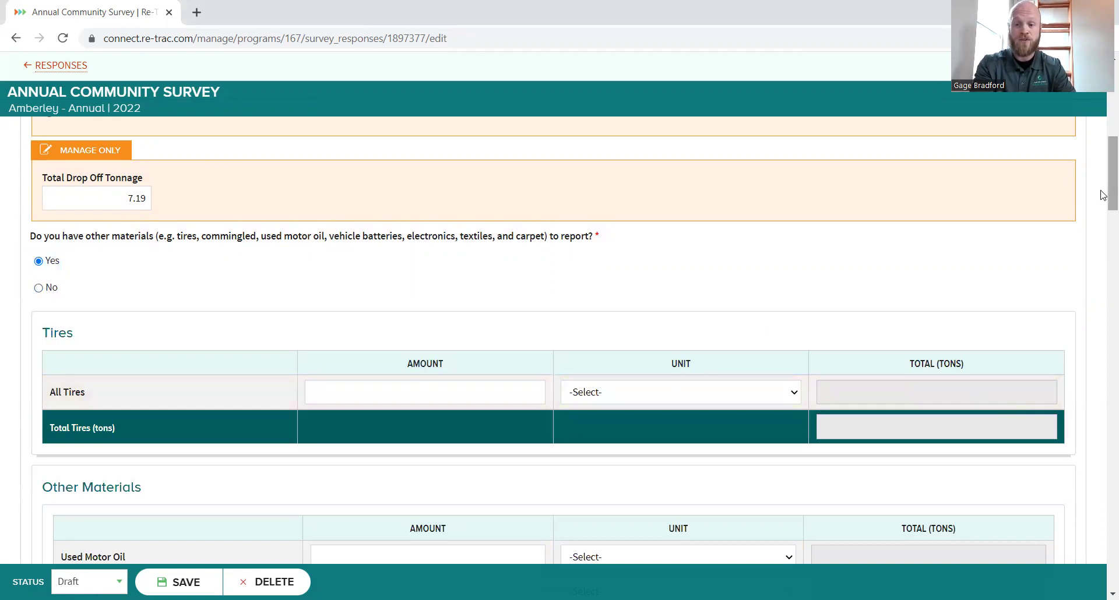
scroll(1104, 201, "down", 2)
scroll(1104, 205, "down", 3)
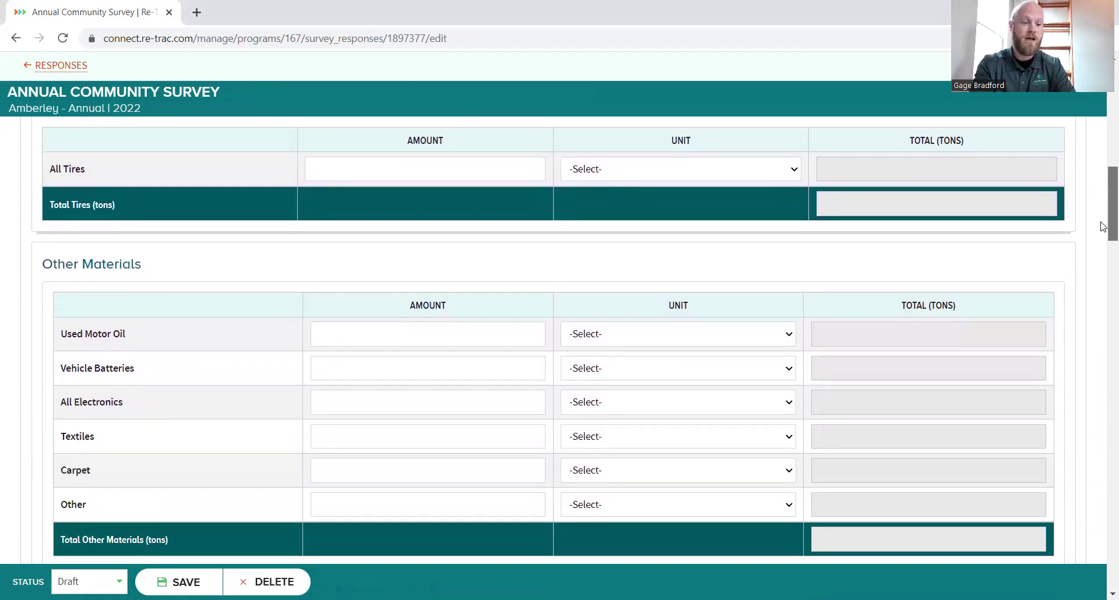
scroll(1103, 227, "down", 1)
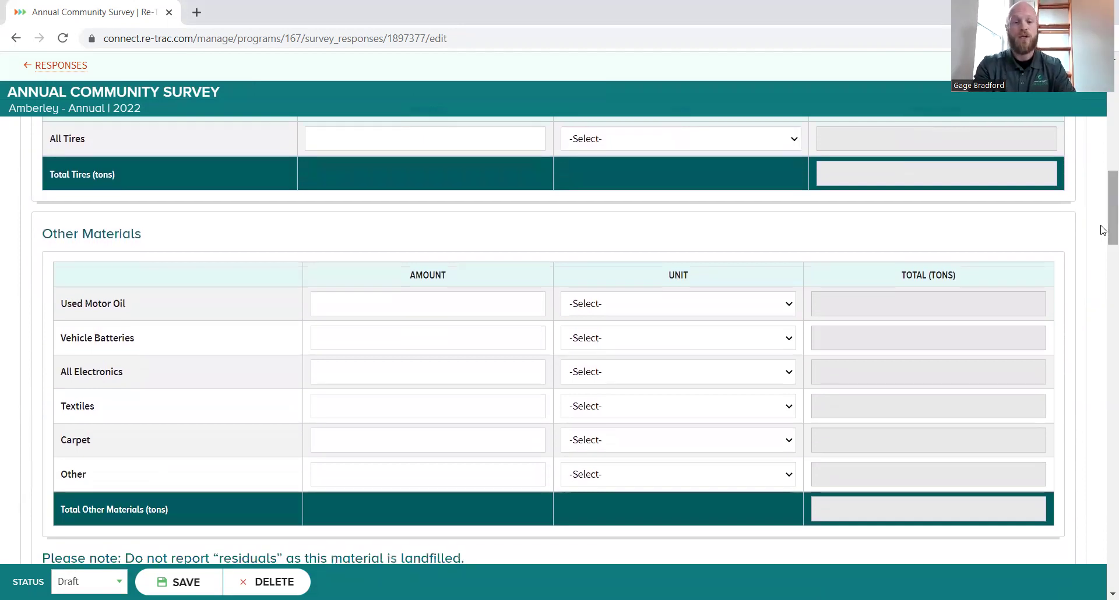
- Enter 100 with a unit for All Electronics, then clear that amount again
left_click(508, 396)
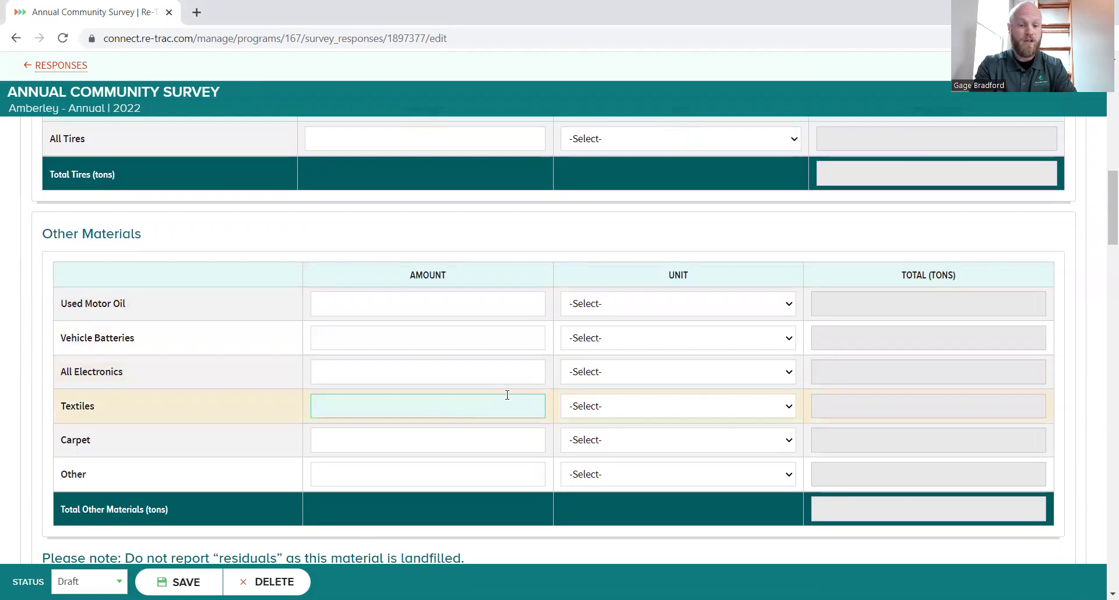
left_click(500, 373)
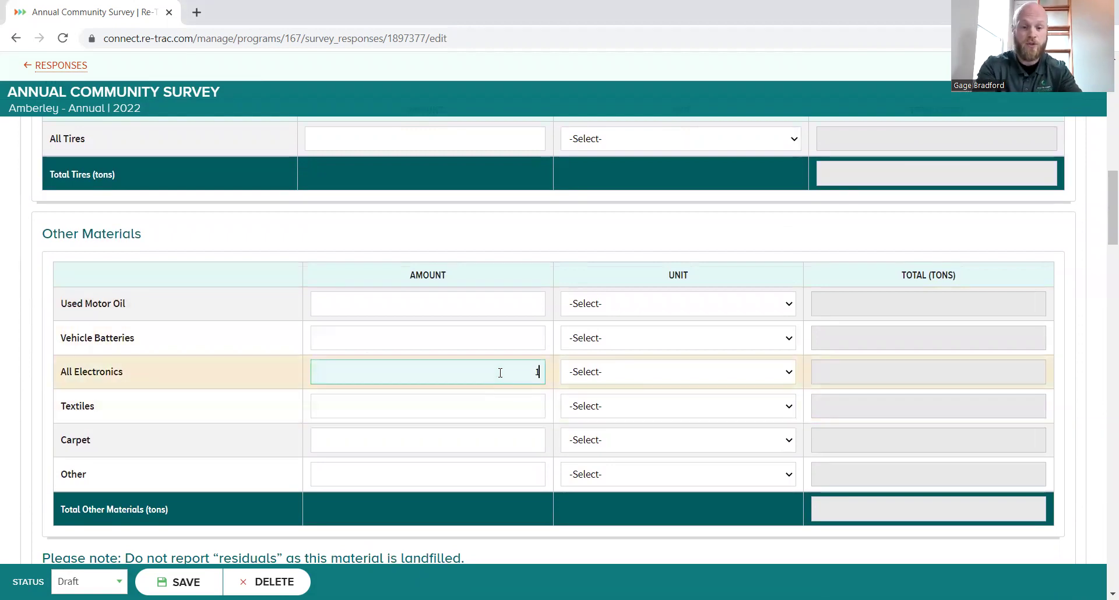
type("100")
left_click(656, 382)
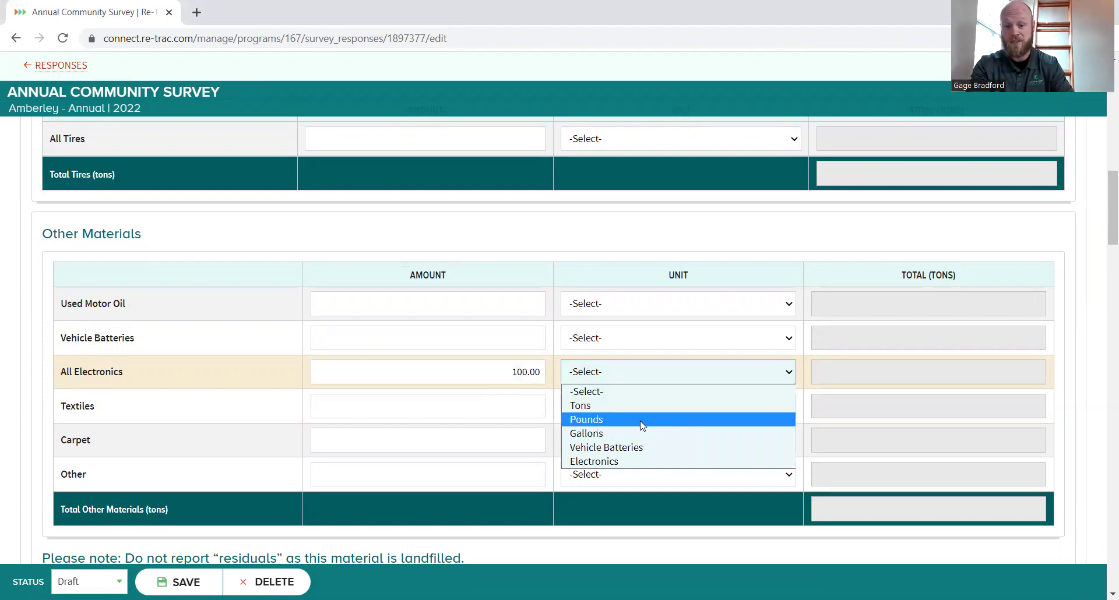
left_click(541, 373)
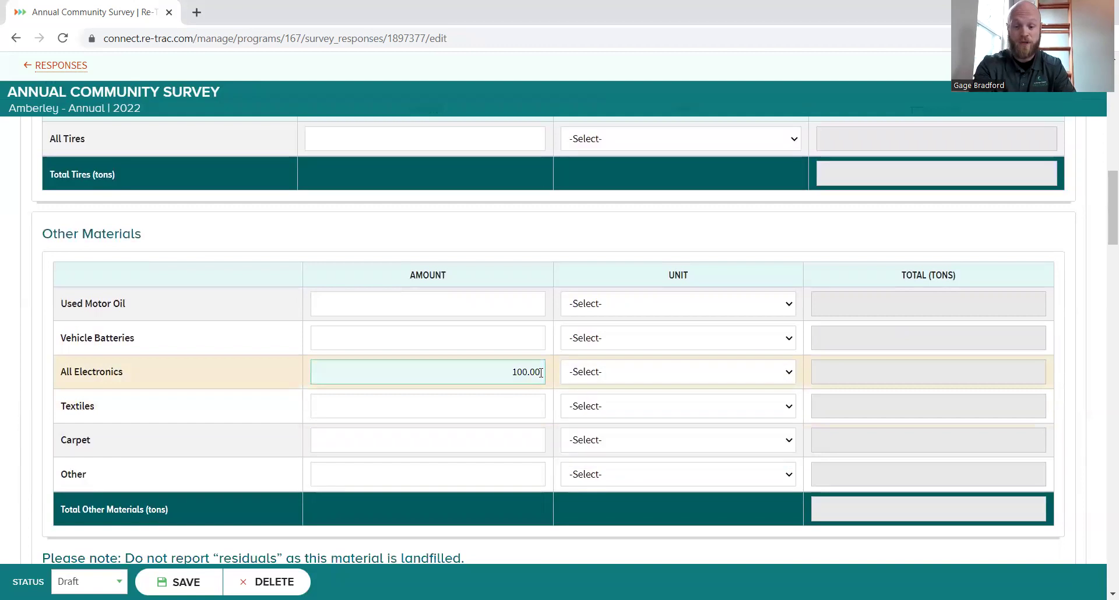
key("BackSpace")
key("BackSpace")
key("BackSpace")
key("BackSpace")
key("BackSpace")
key("BackSpace")
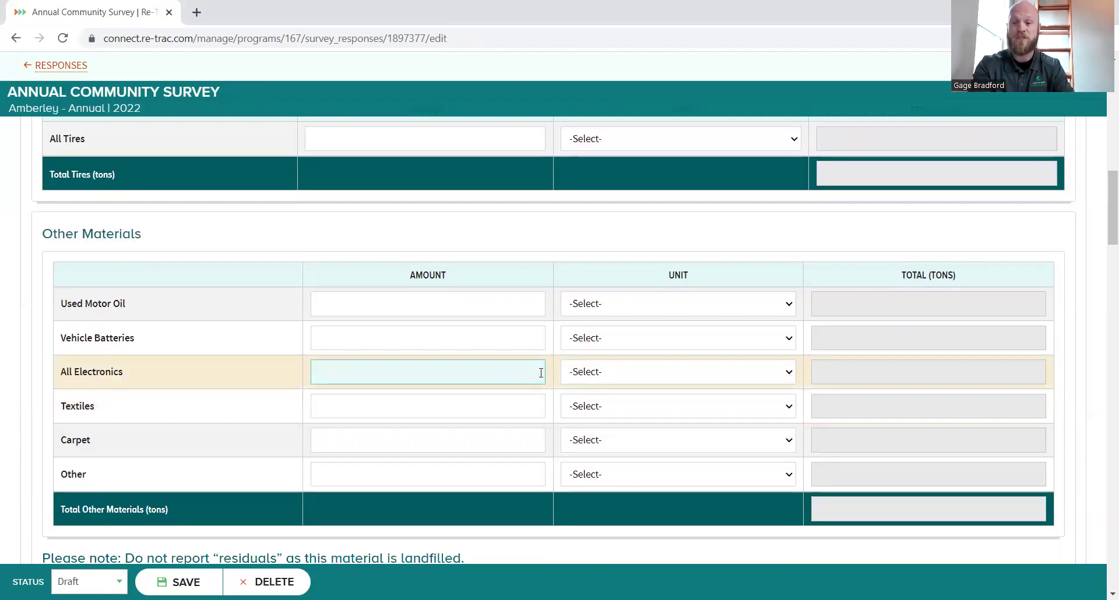
left_click(812, 241)
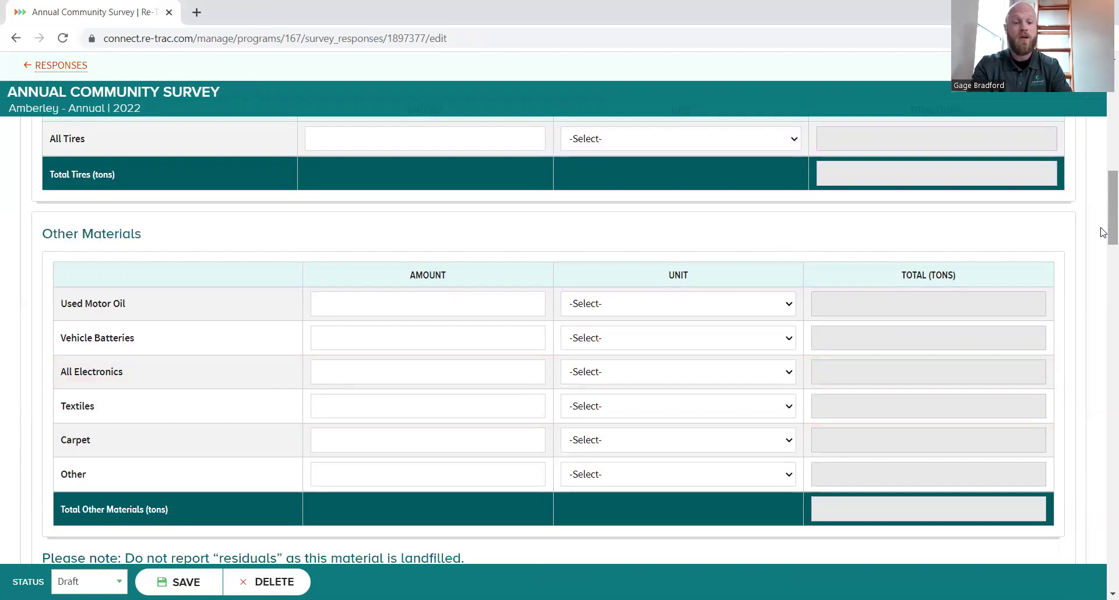
- Leave the Other materials amount and unit empty
left_click(492, 473)
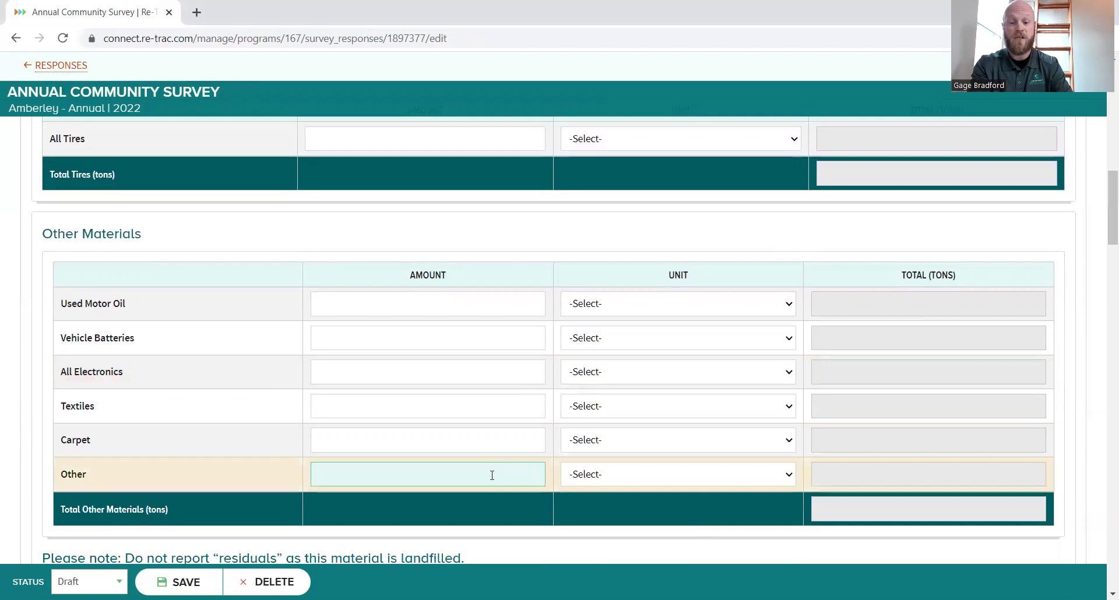
key("Tab")
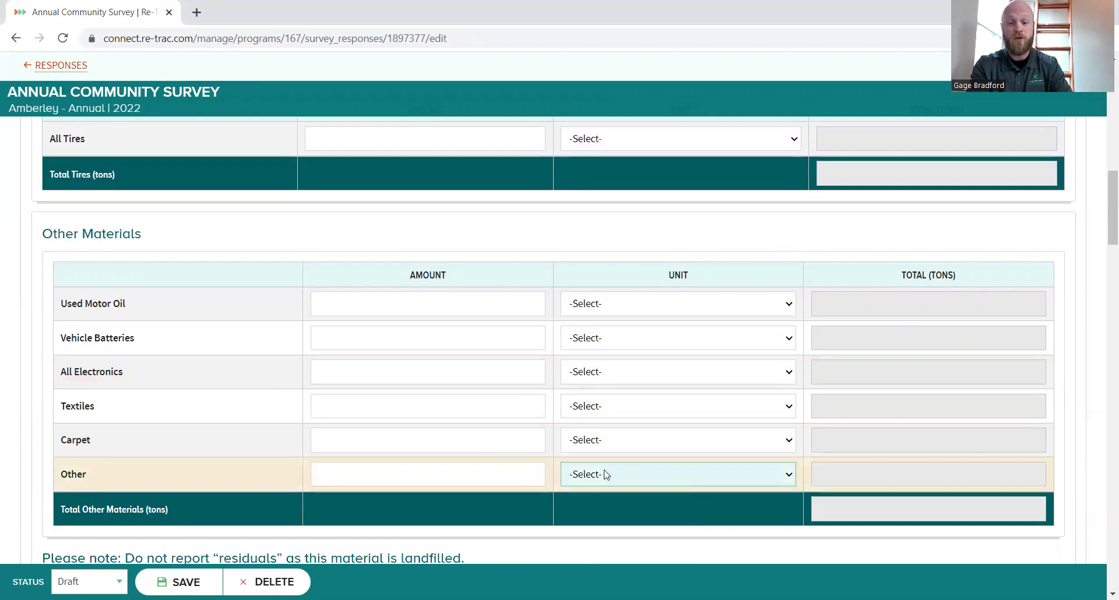
left_click(1102, 274)
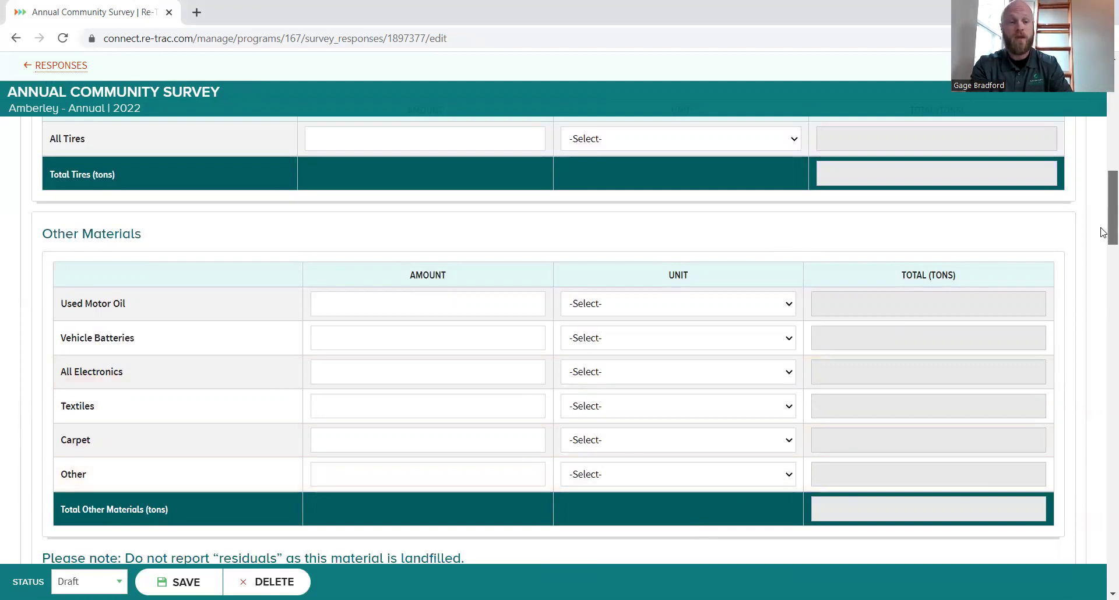
left_click_drag(1103, 232, 1102, 208)
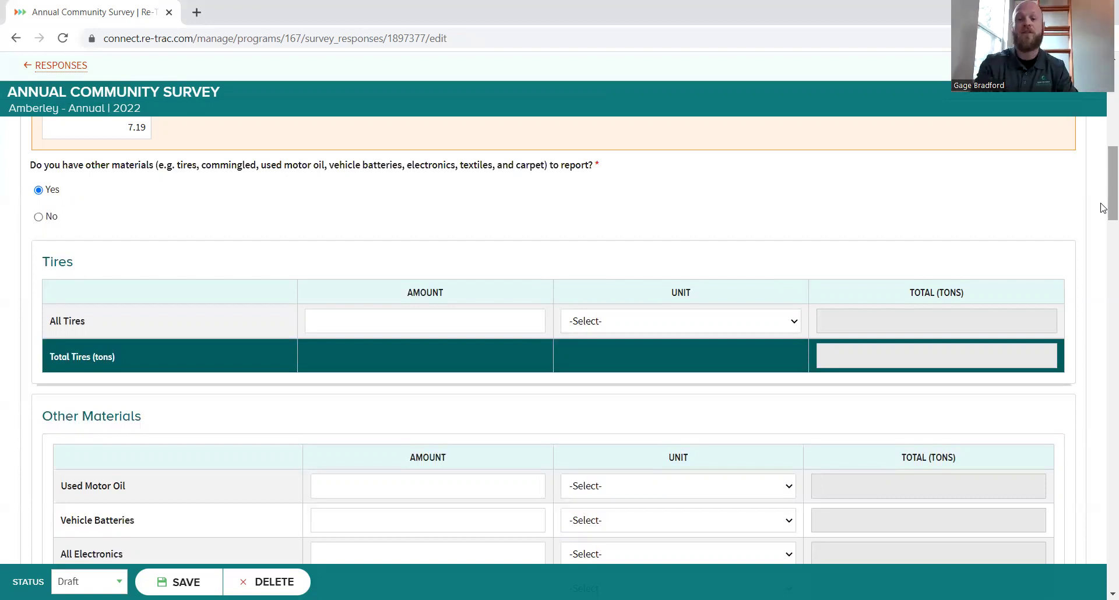
left_click(783, 320)
left_click(783, 320)
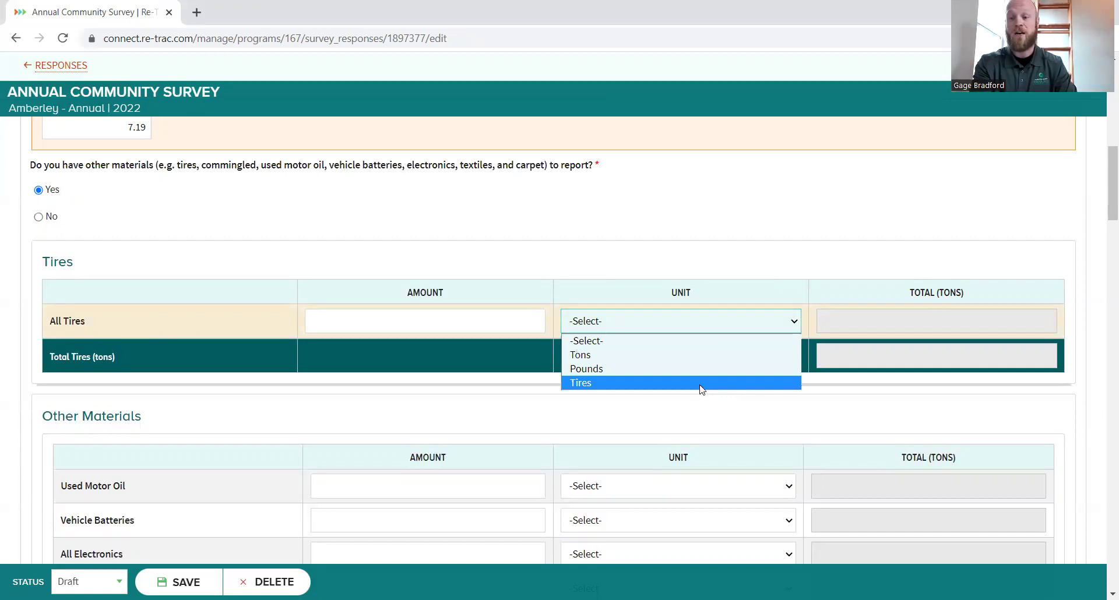
left_click(702, 225)
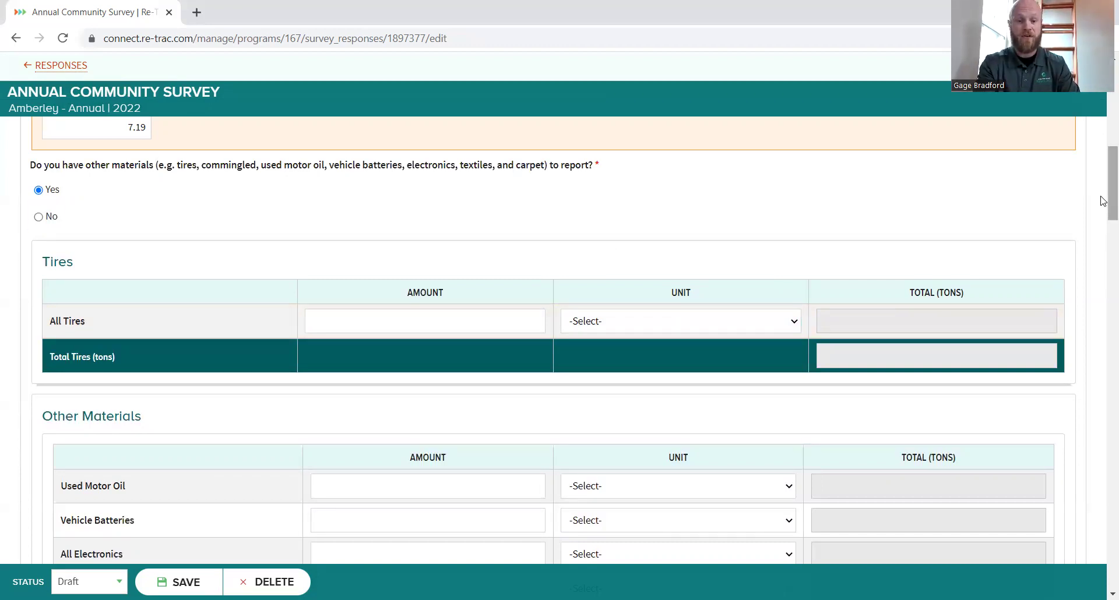
left_click_drag(1104, 201, 1104, 262)
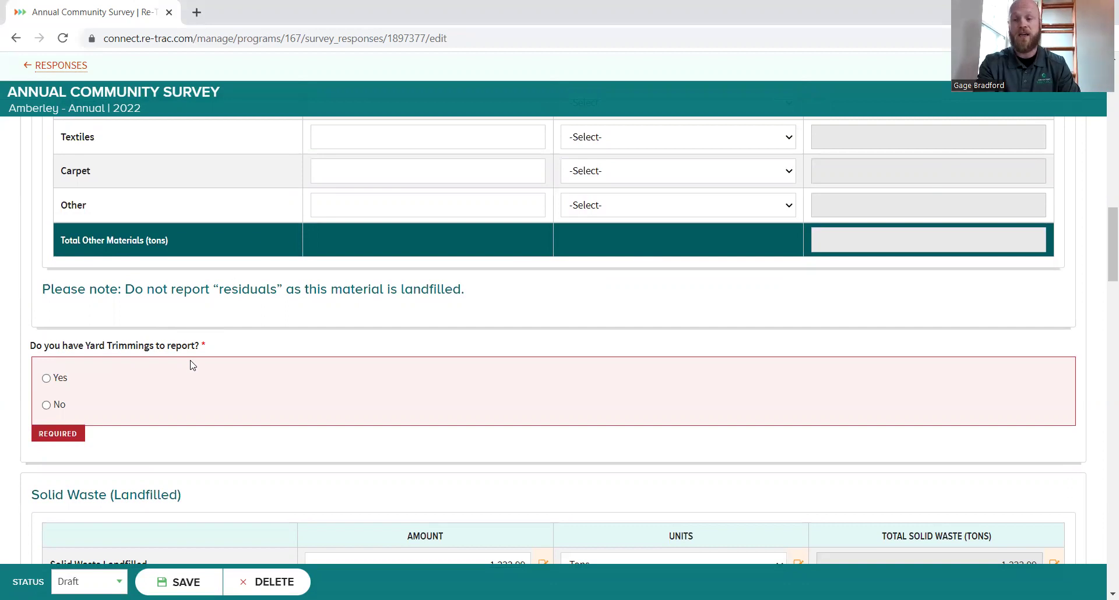
- Answer Yes to Yard Trimmings and view the Yard Trimmings 1 unit choices without picking one
left_click(50, 378)
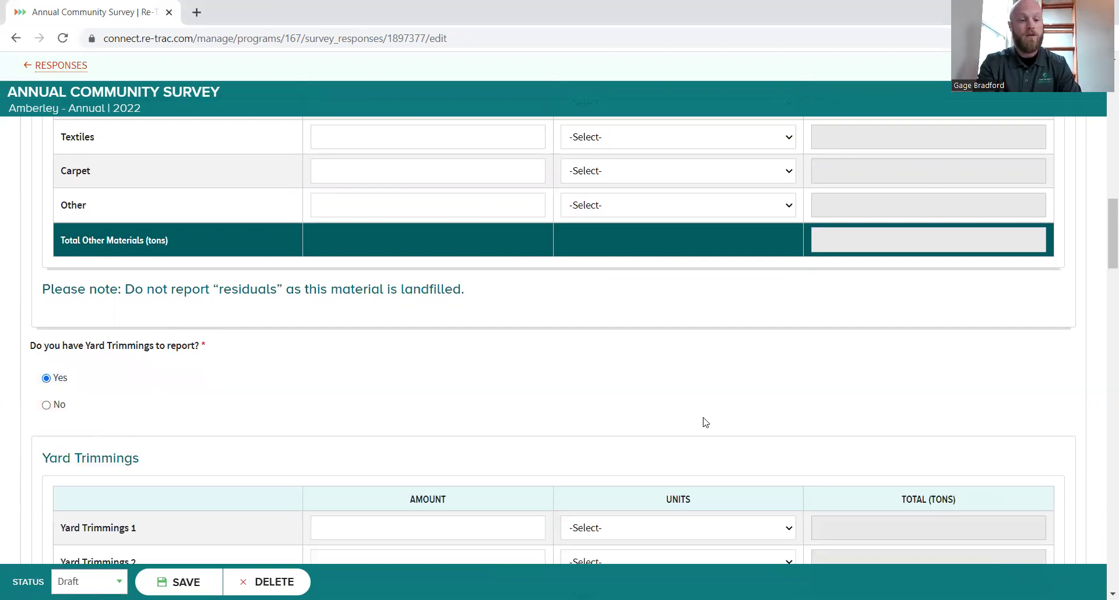
scroll(1104, 269, "down", 3)
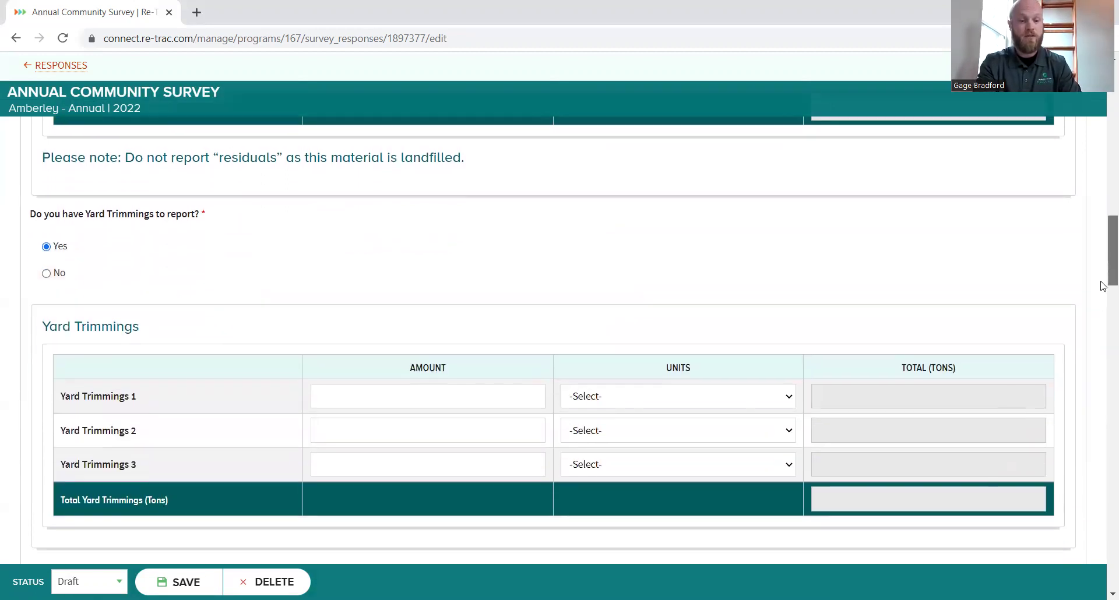
scroll(1104, 274, "up", 5)
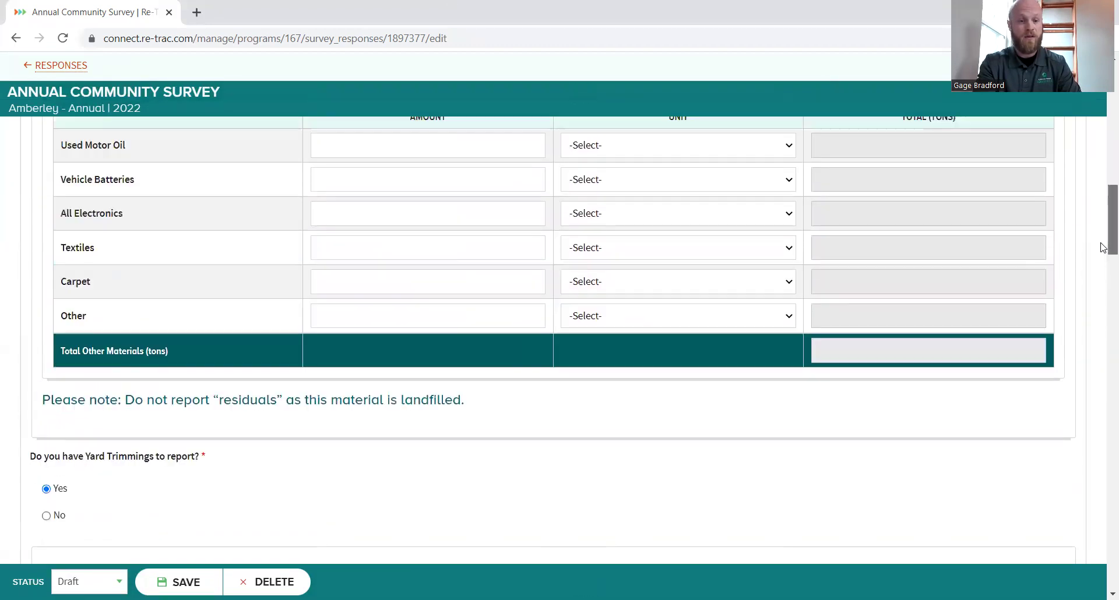
scroll(1104, 286, "down", 5)
scroll(1104, 291, "down", 1)
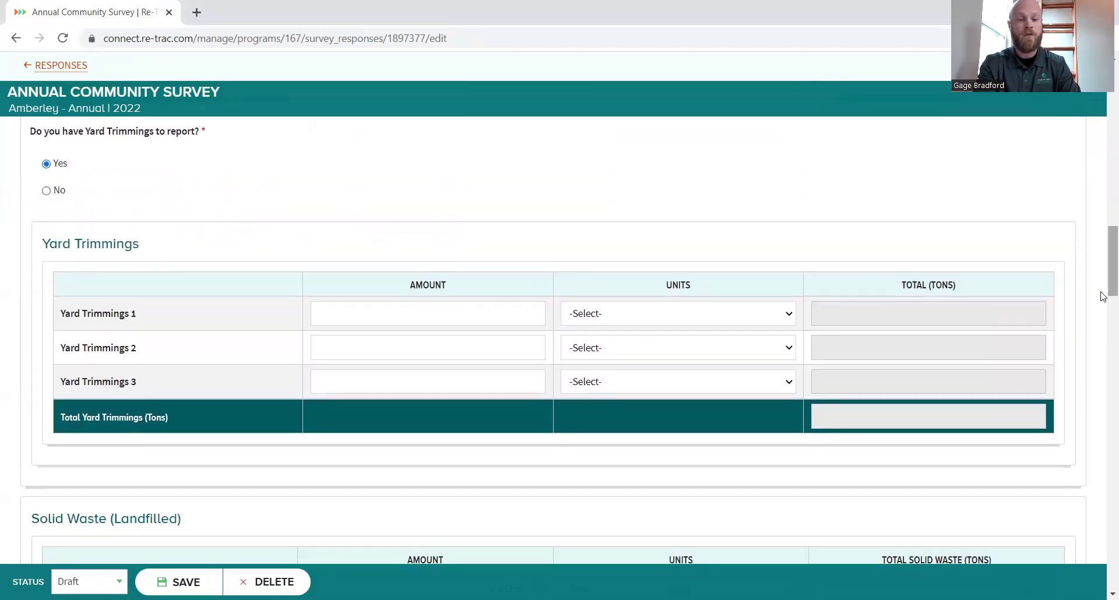
left_click(697, 319)
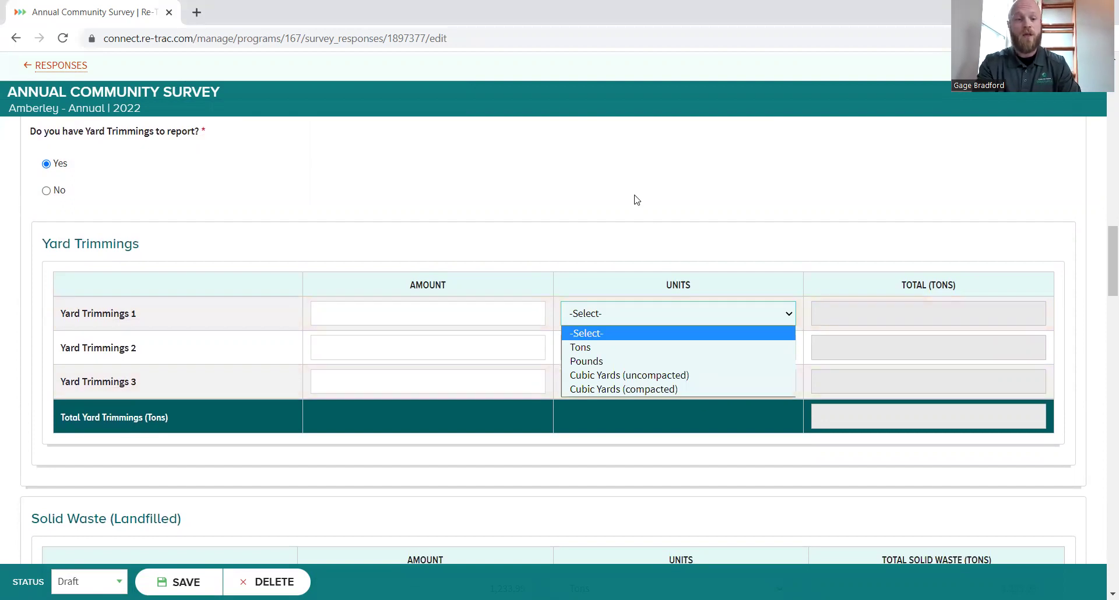
left_click(754, 221)
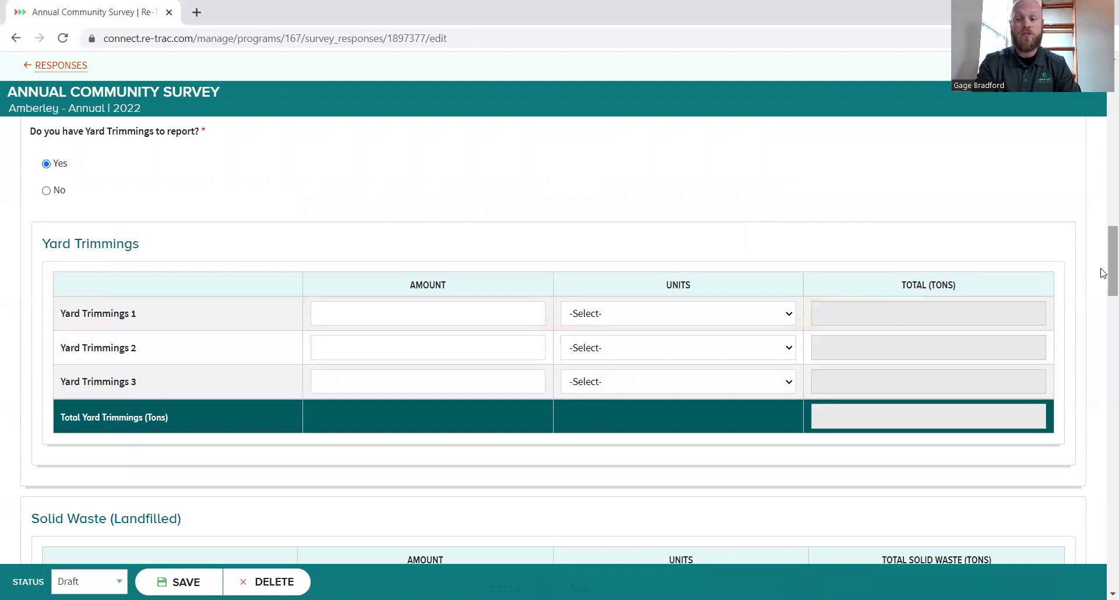
mouse_move(1104, 273)
left_mouse_down()
mouse_move(1104, 218)
mouse_move(1104, 267)
left_mouse_up()
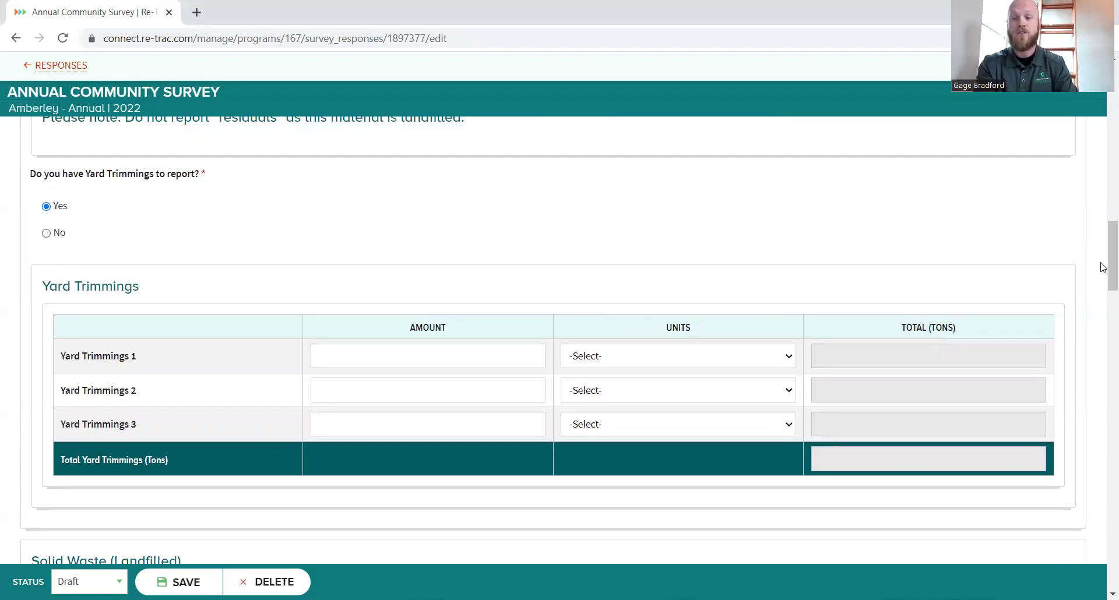
right_click(1103, 267)
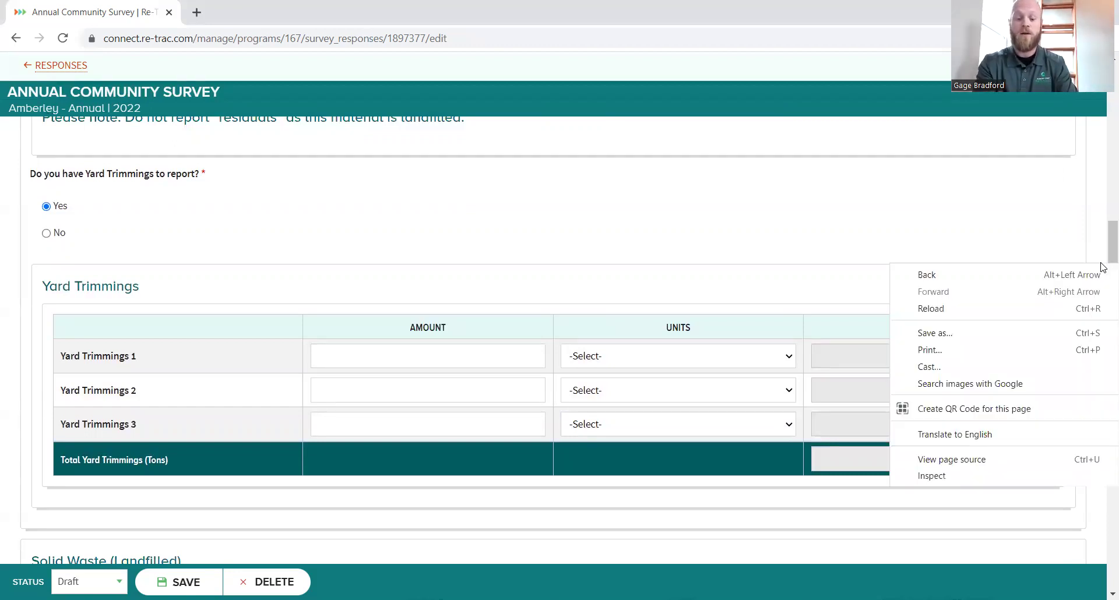
left_click(1049, 238)
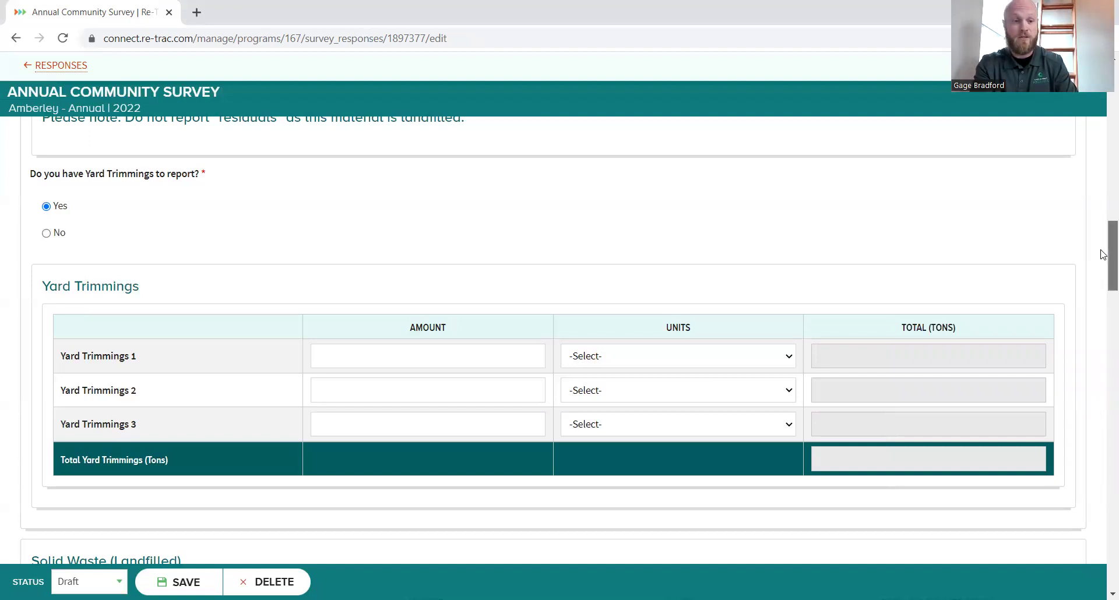
left_click_drag(1103, 257, 1103, 217)
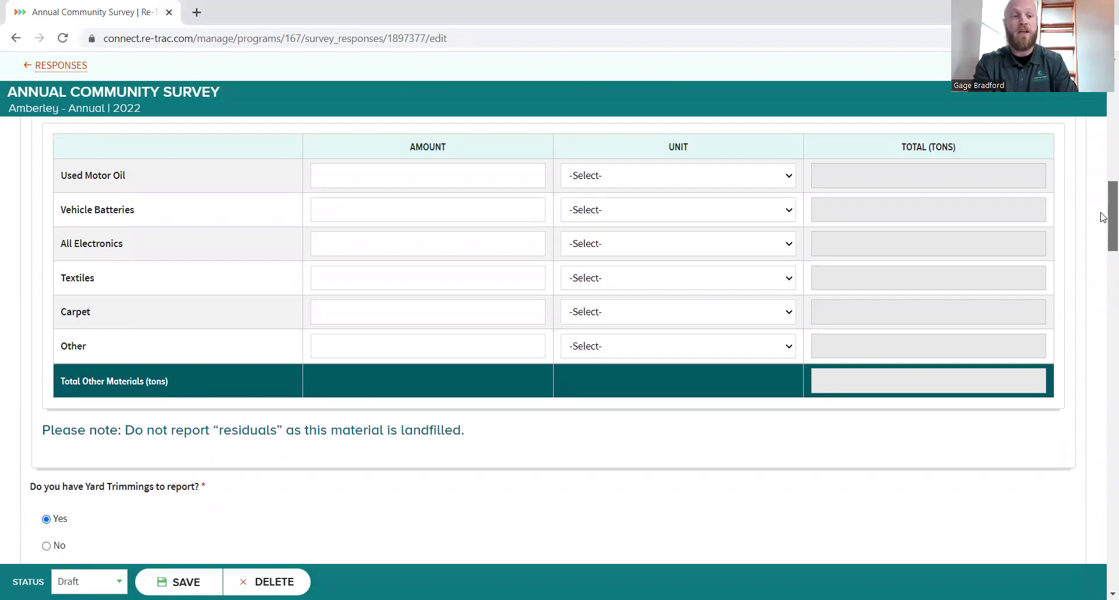
left_click_drag(1103, 218, 1103, 498)
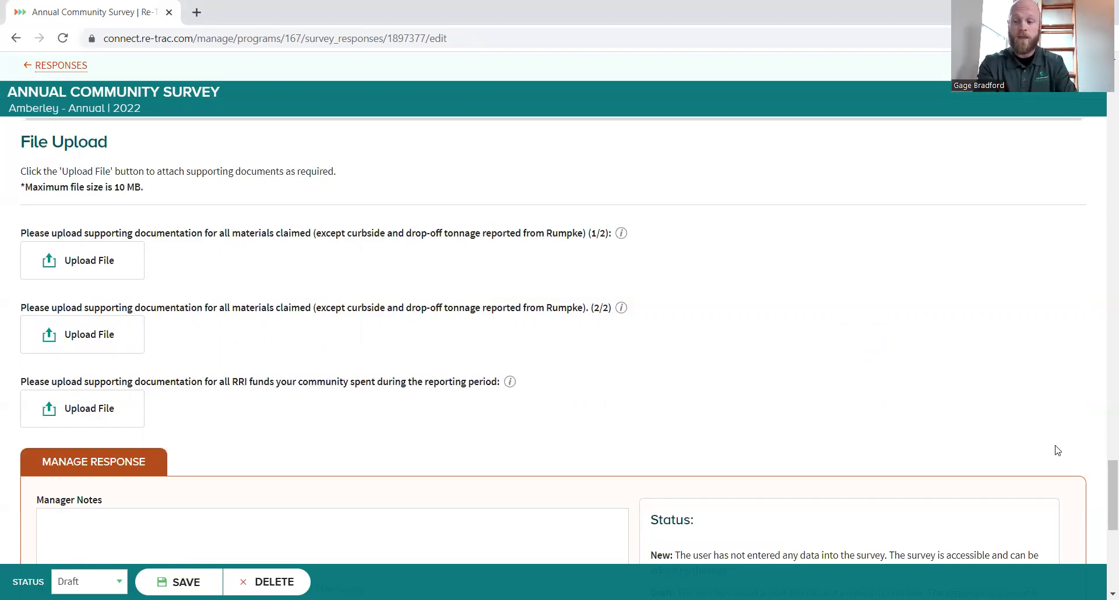
left_click_drag(1104, 483, 1071, 204)
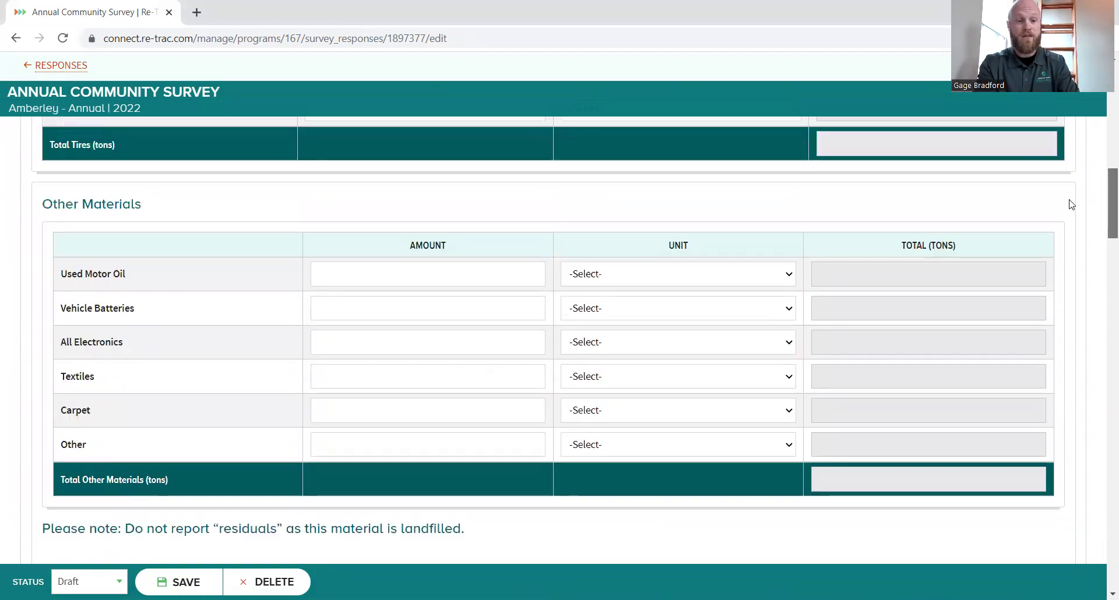
scroll(1071, 204, "down", 5)
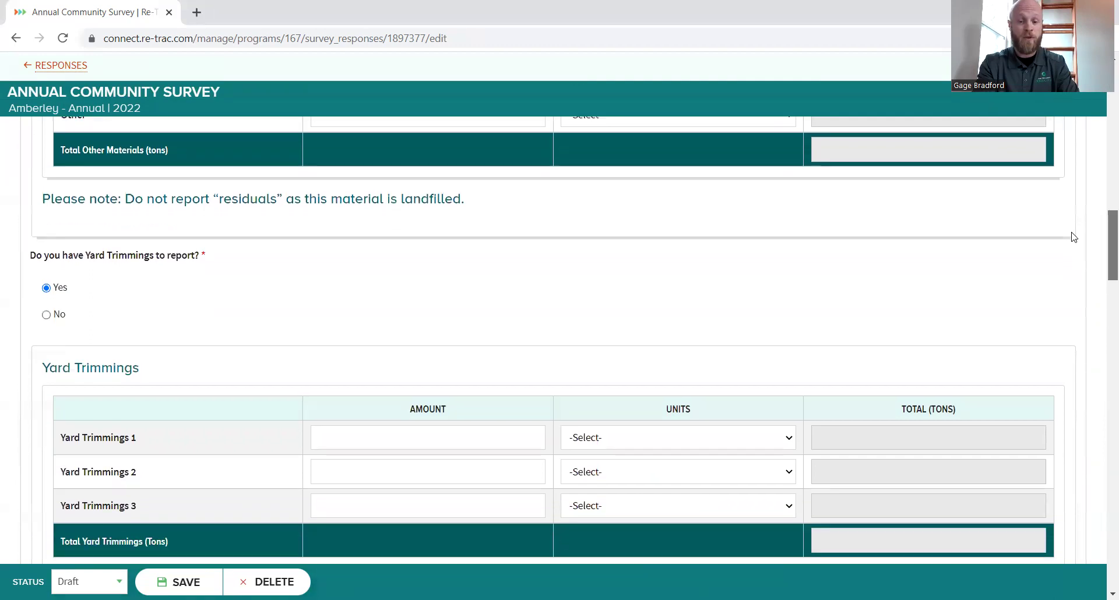
scroll(1075, 237, "down", 5)
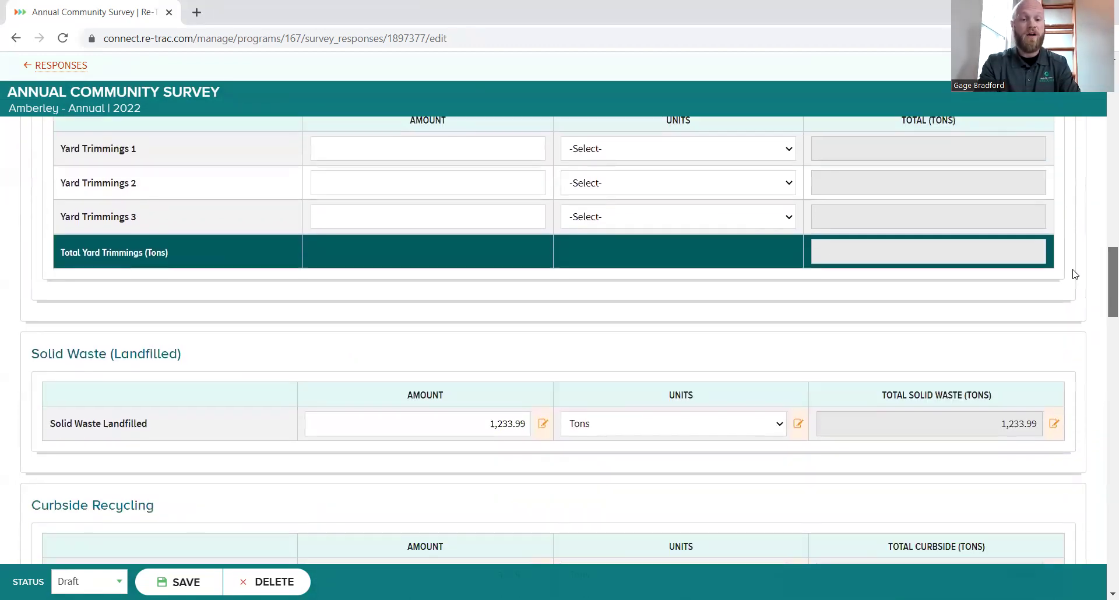
scroll(1076, 274, "down", 8)
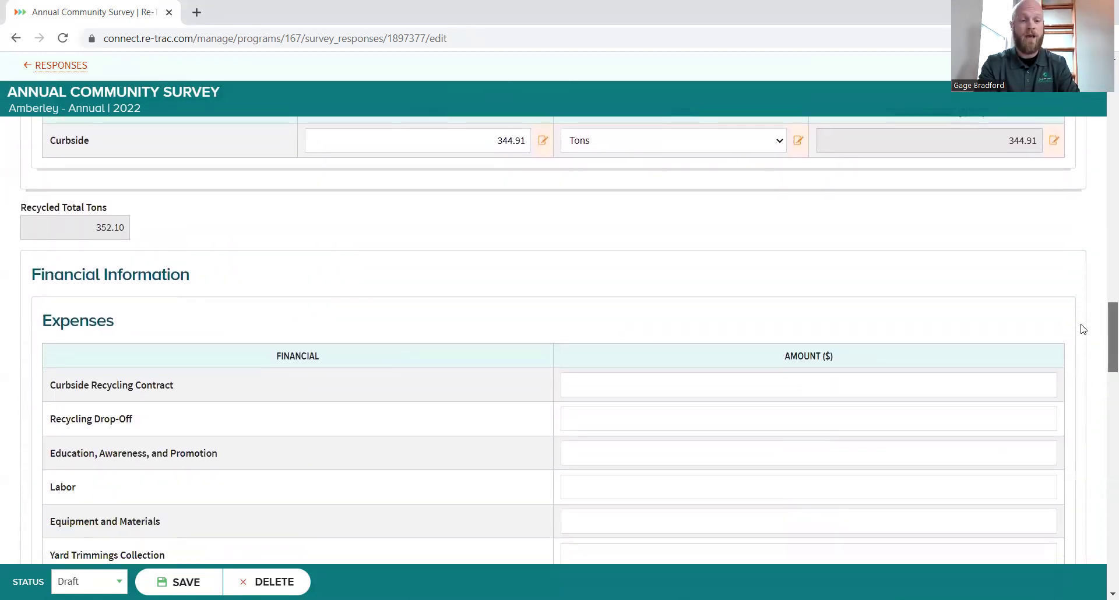
scroll(1083, 329, "down", 2)
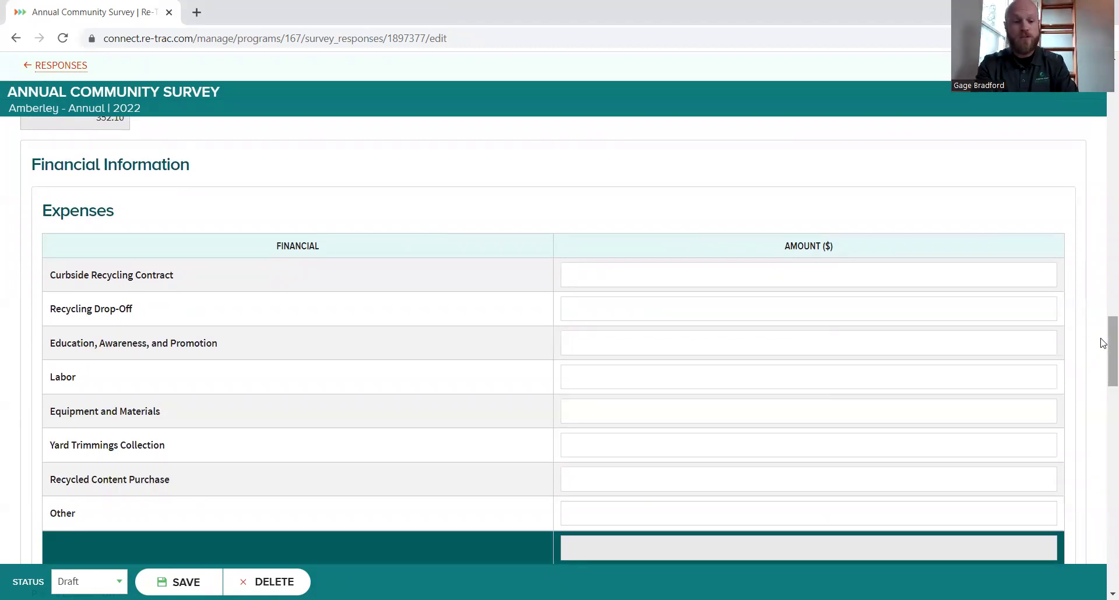
scroll(1103, 372, "down", 4)
scroll(1103, 371, "down", 3)
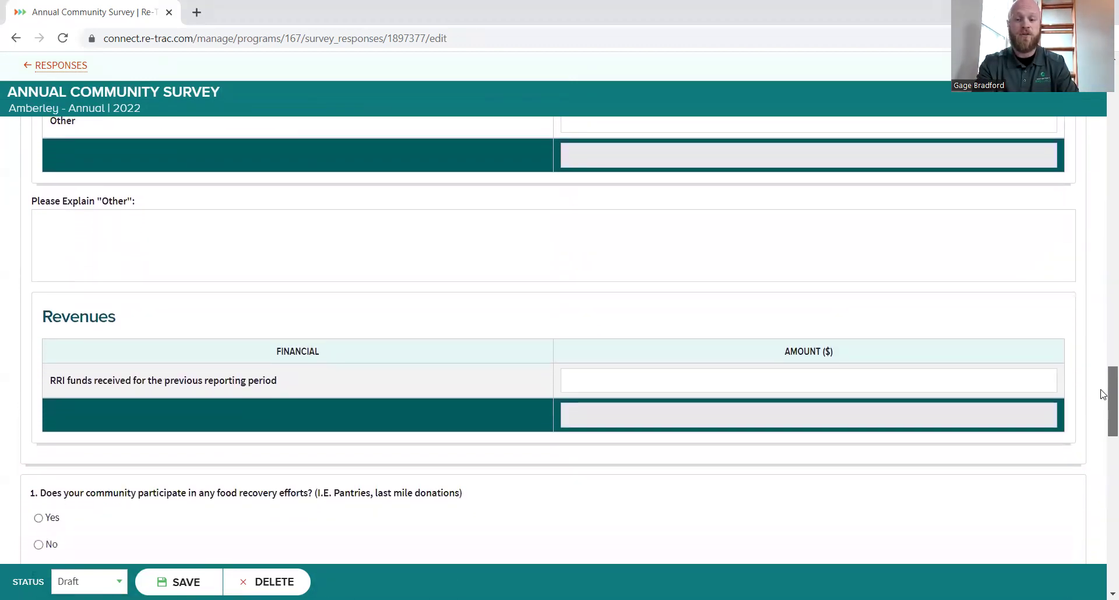
left_click(808, 373)
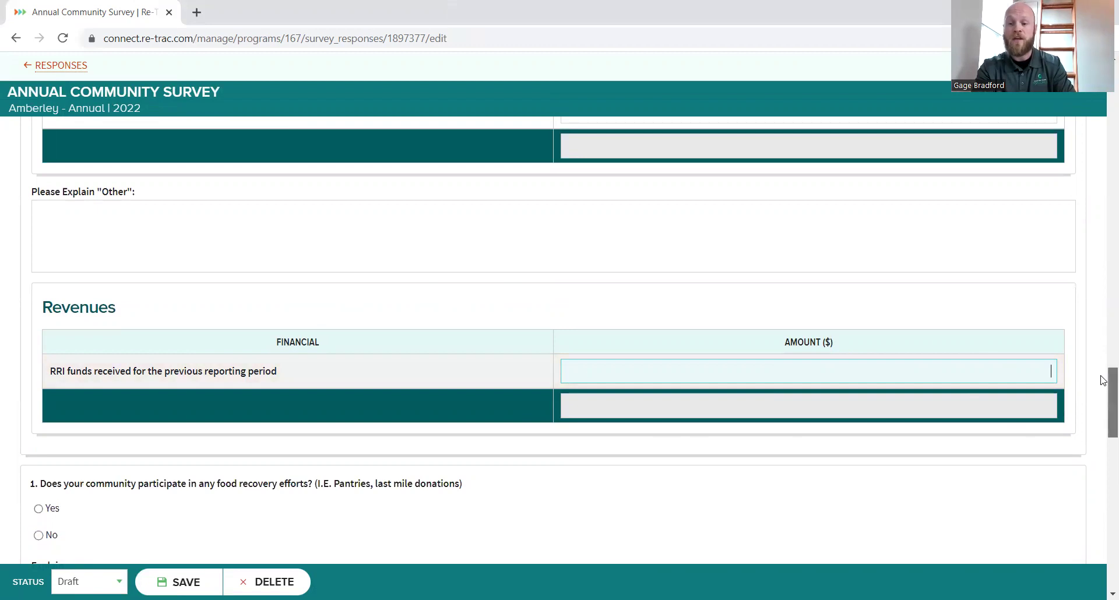
left_click_drag(1103, 380, 1103, 328)
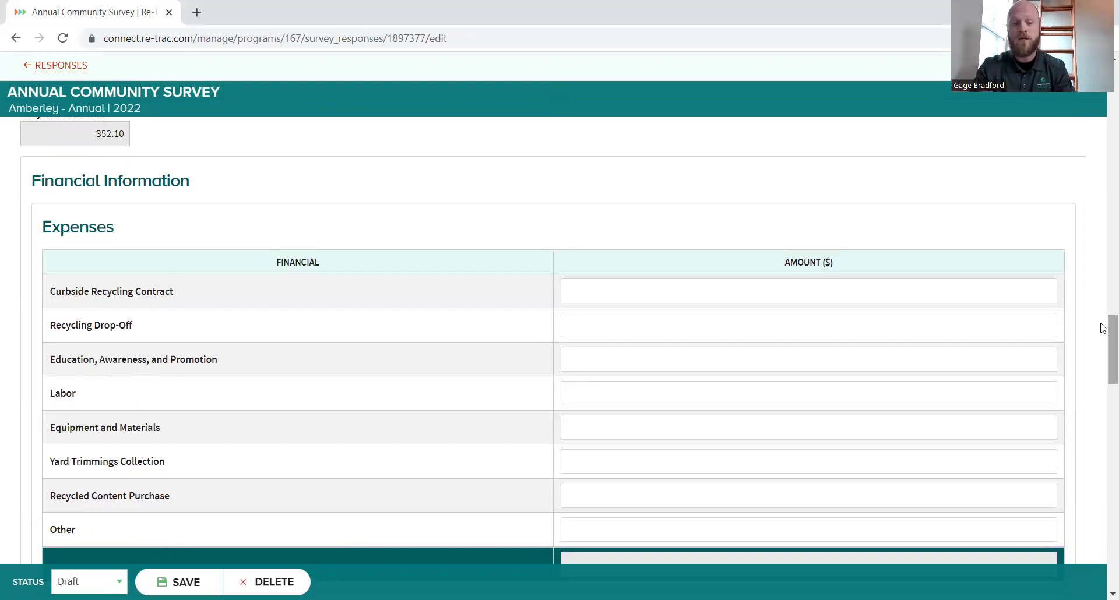
left_click(853, 293)
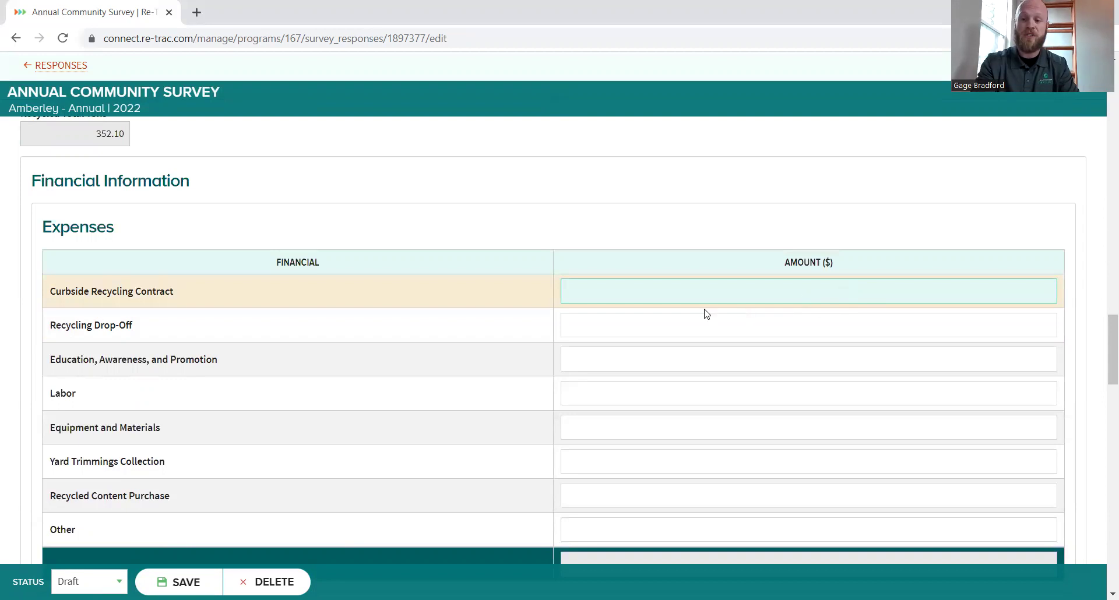
left_click(607, 328)
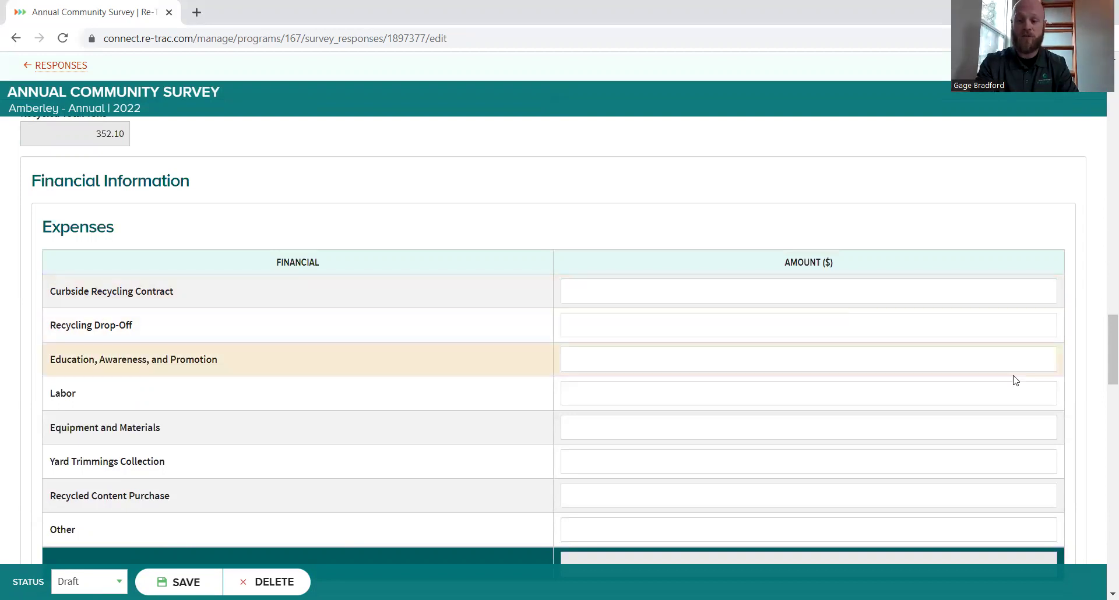
left_click_drag(1104, 346, 1104, 353)
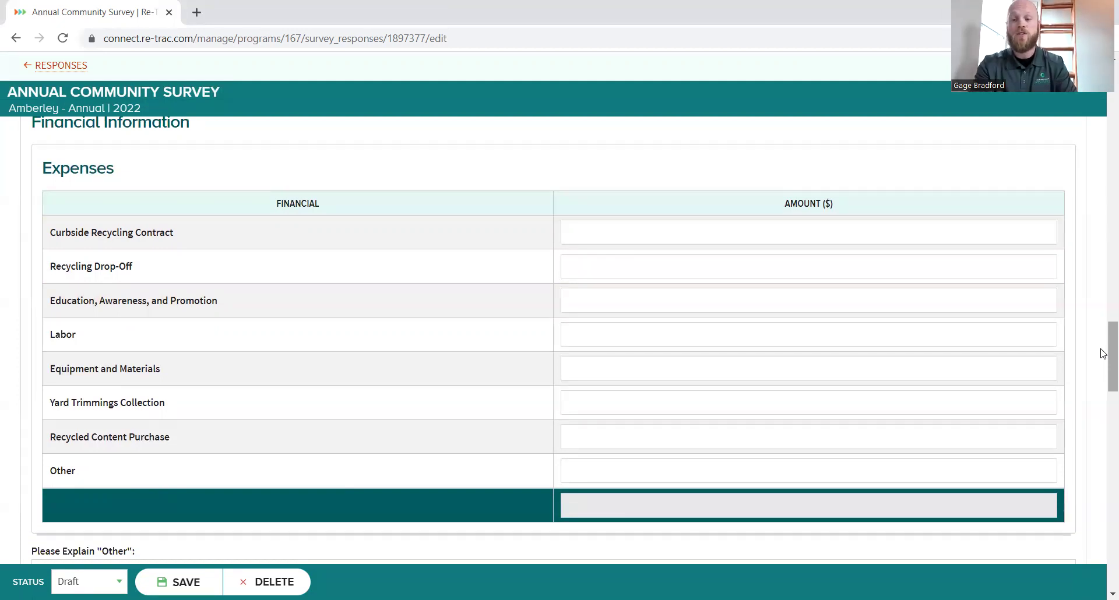
scroll(1103, 351, "up", 1)
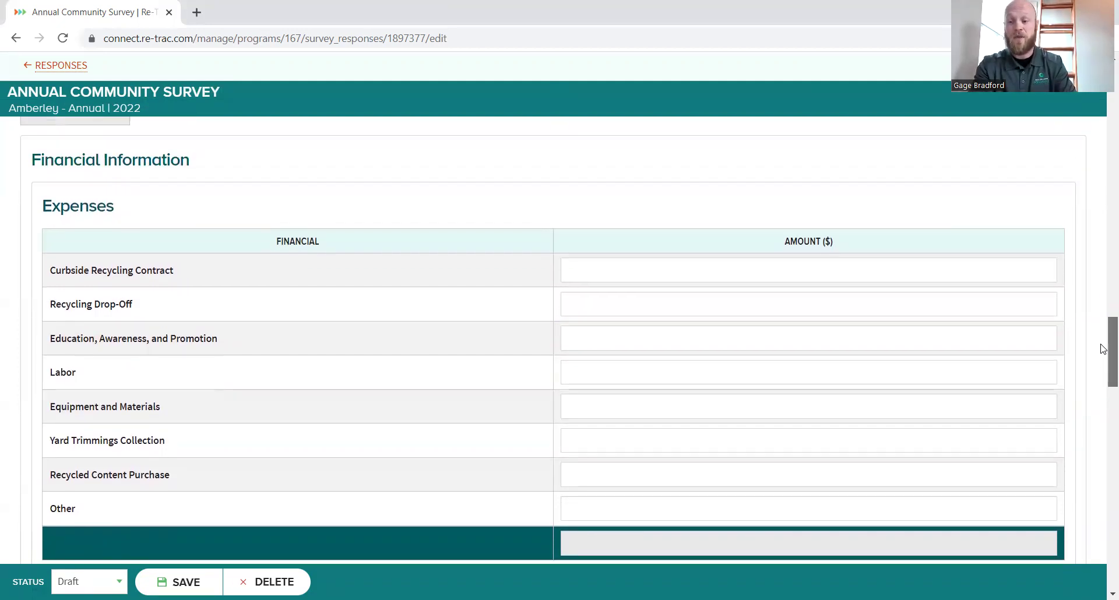
scroll(1103, 349, "up", 1)
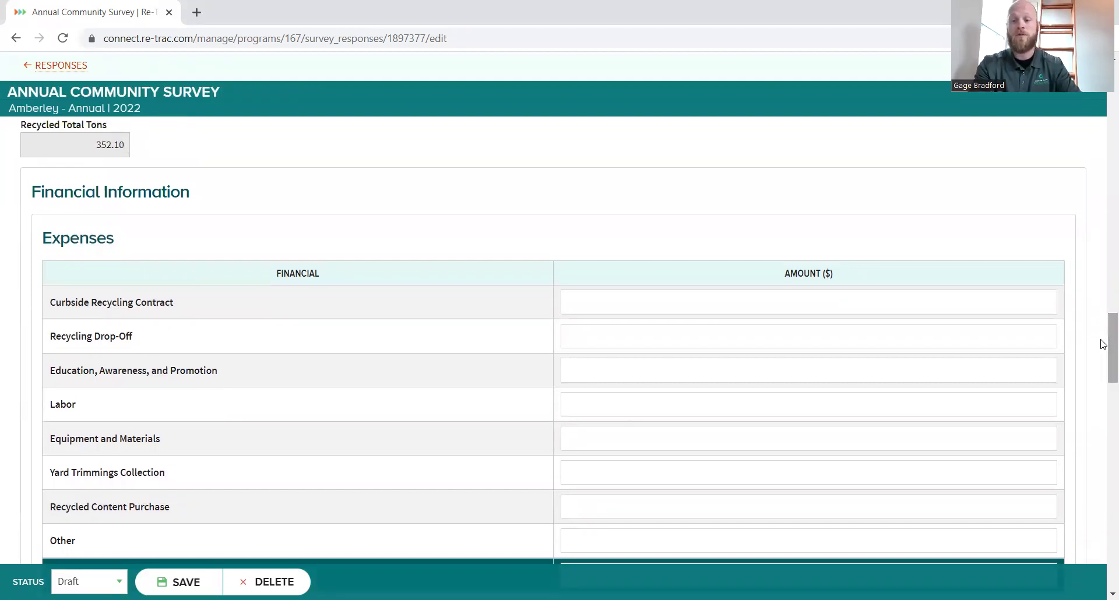
left_click_drag(1103, 345, 1103, 356)
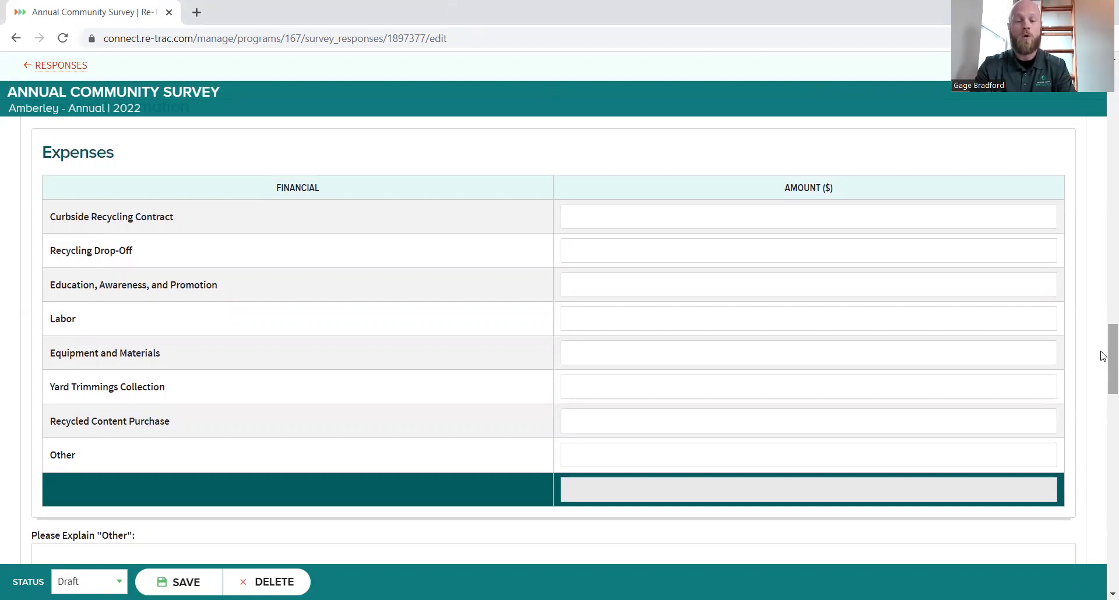
left_click(799, 427)
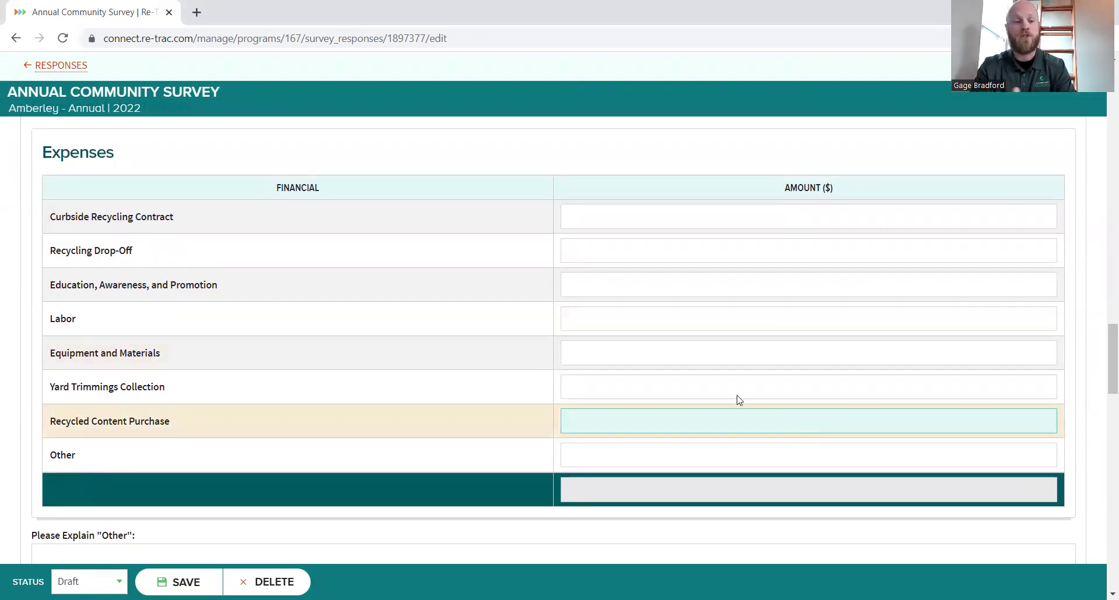
left_click(435, 363)
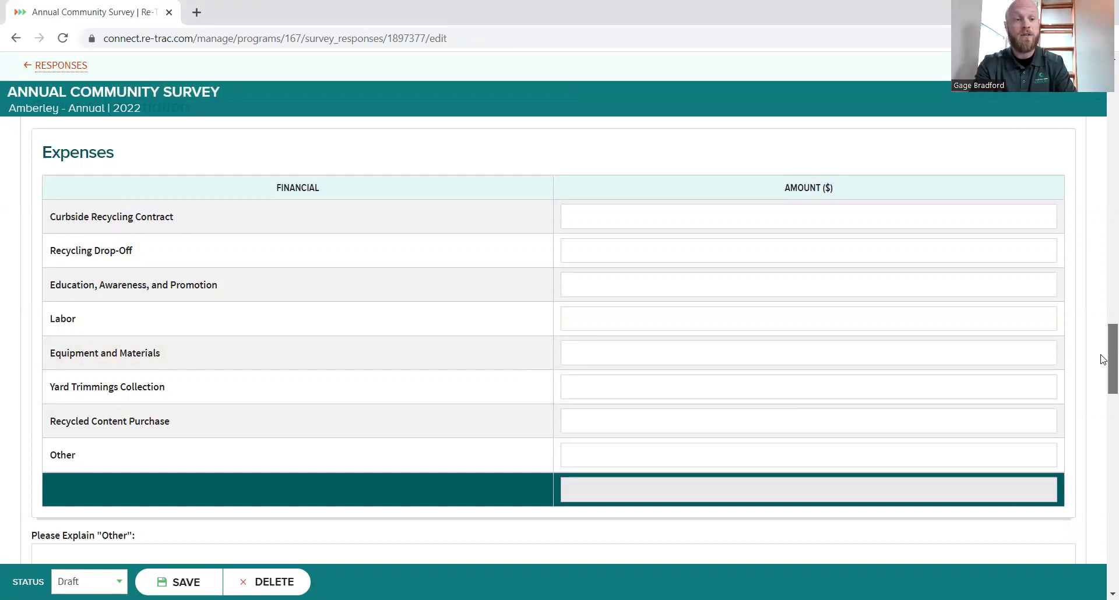
scroll(1104, 360, "down", 2)
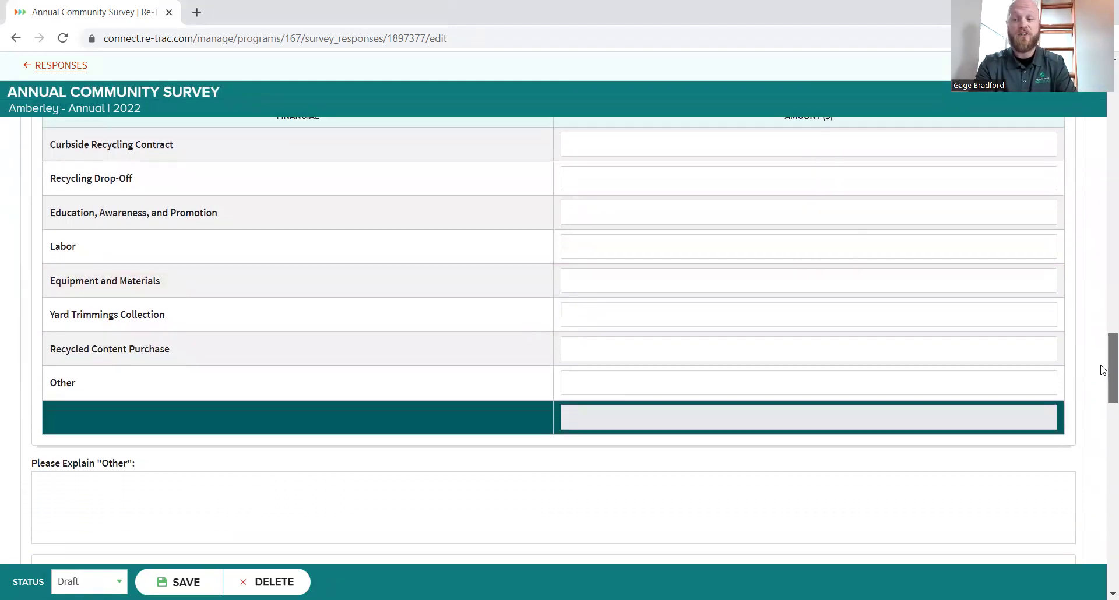
left_click_drag(1102, 369, 1102, 442)
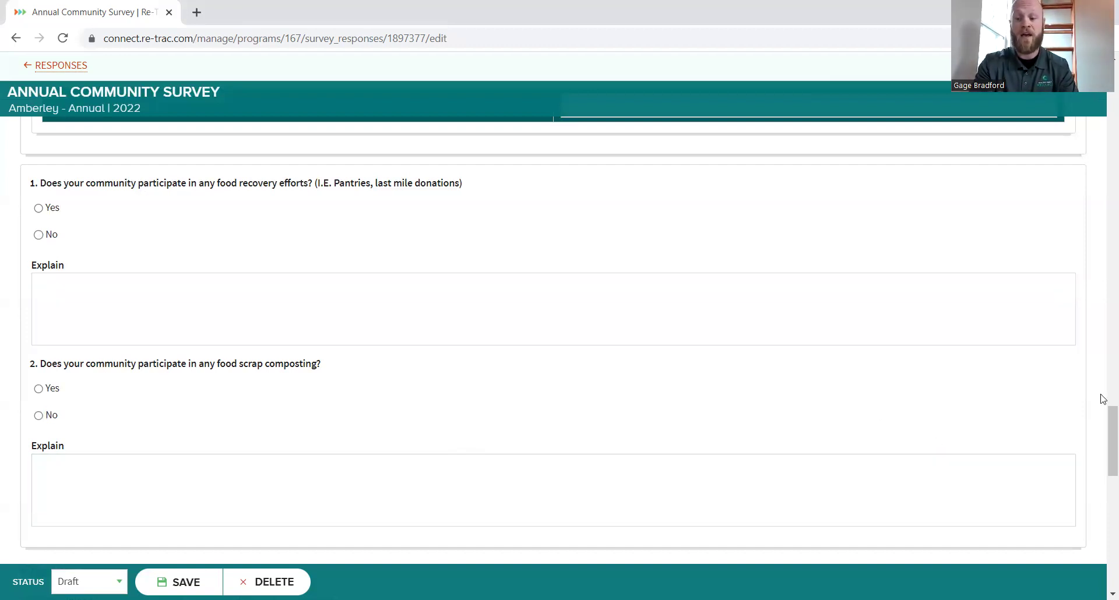
left_click_drag(1102, 418, 1101, 420)
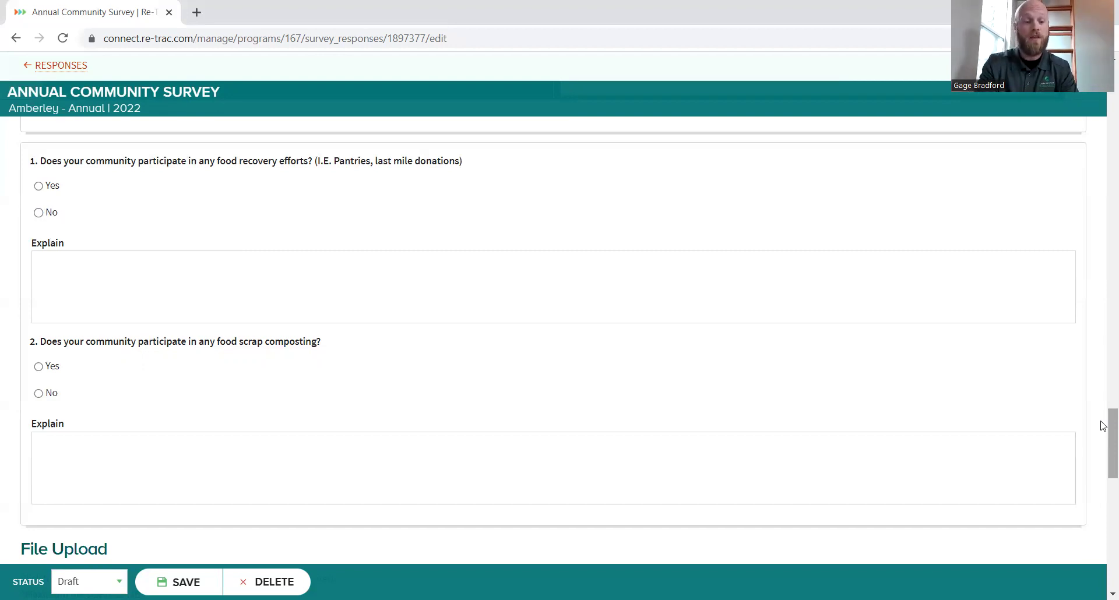
left_click_drag(1103, 427, 1103, 277)
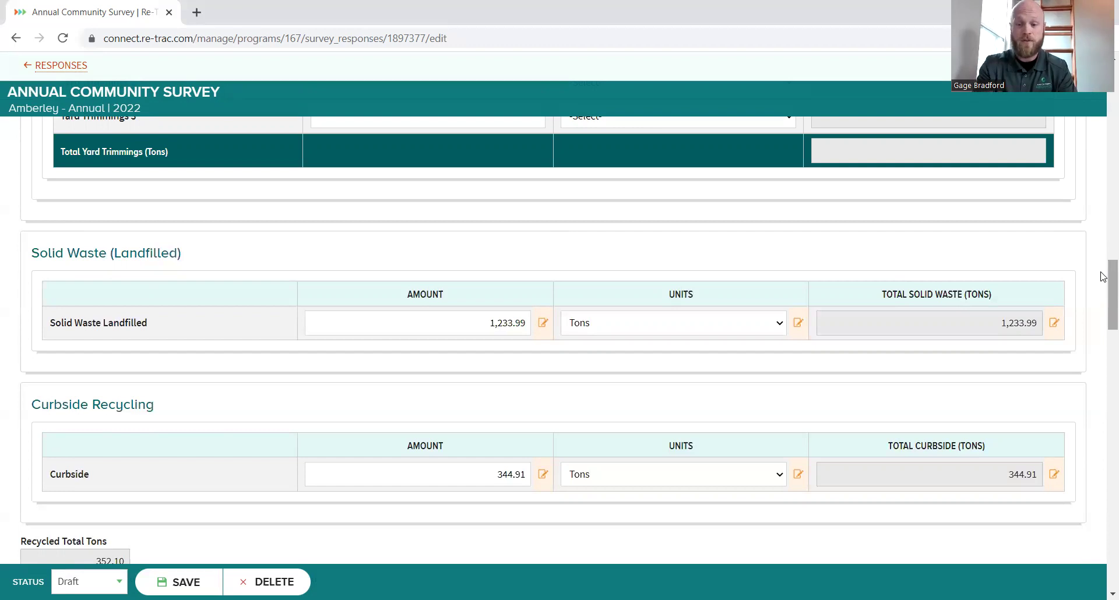
left_click_drag(1102, 273, 1103, 424)
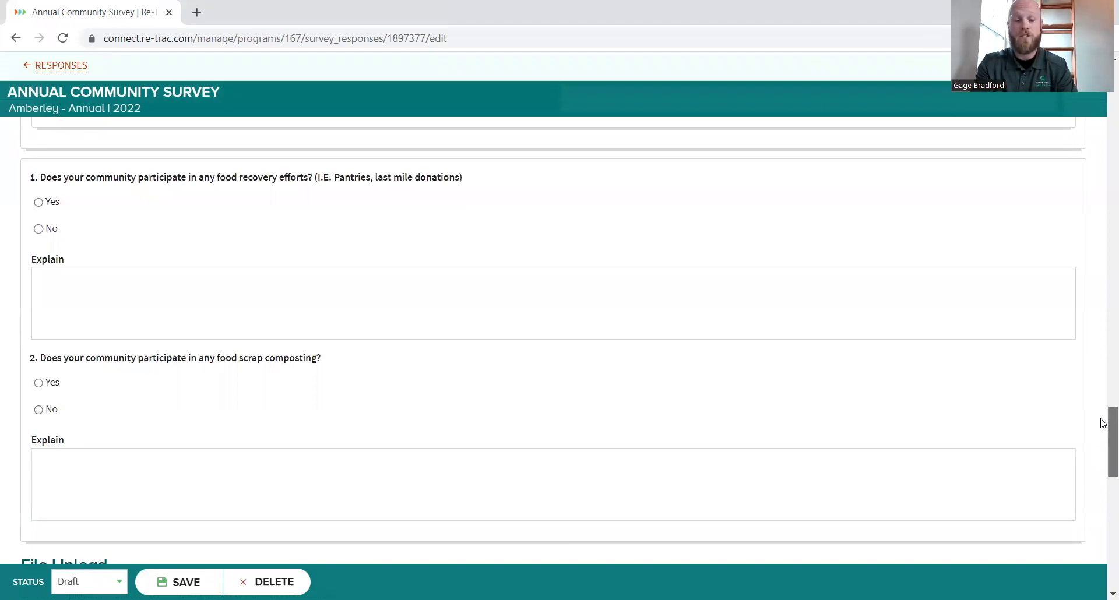
left_click_drag(1103, 424, 1103, 507)
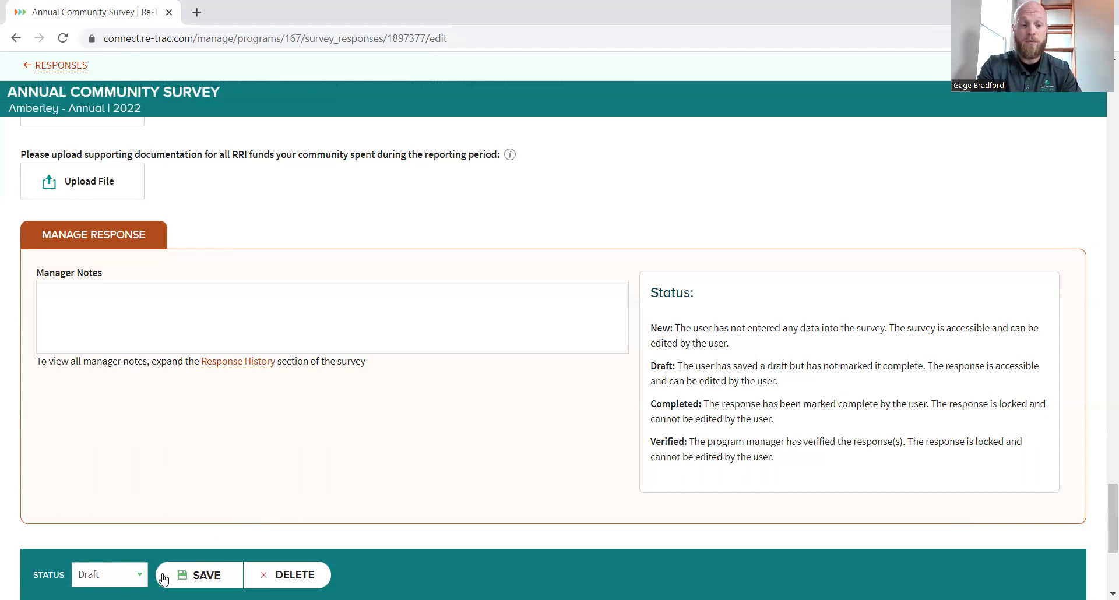
left_click(141, 577)
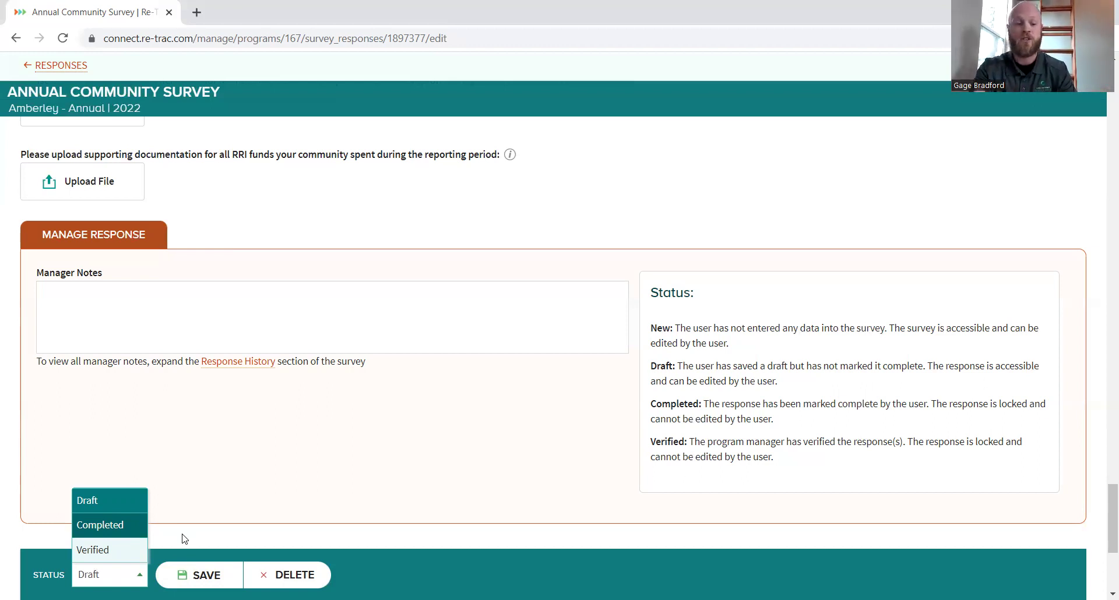
left_click(118, 505)
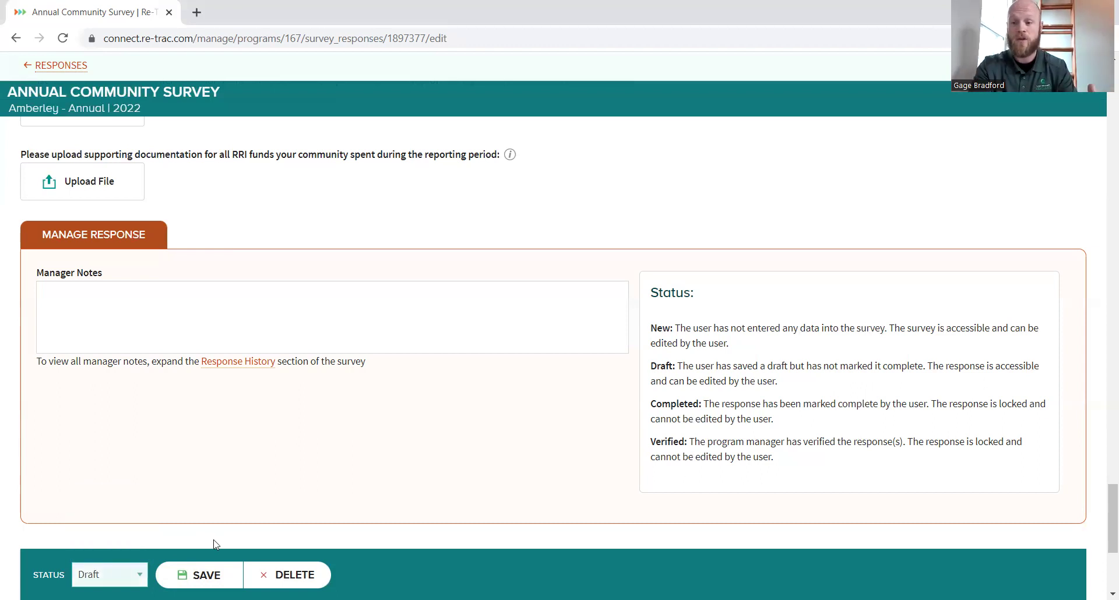
left_click(140, 577)
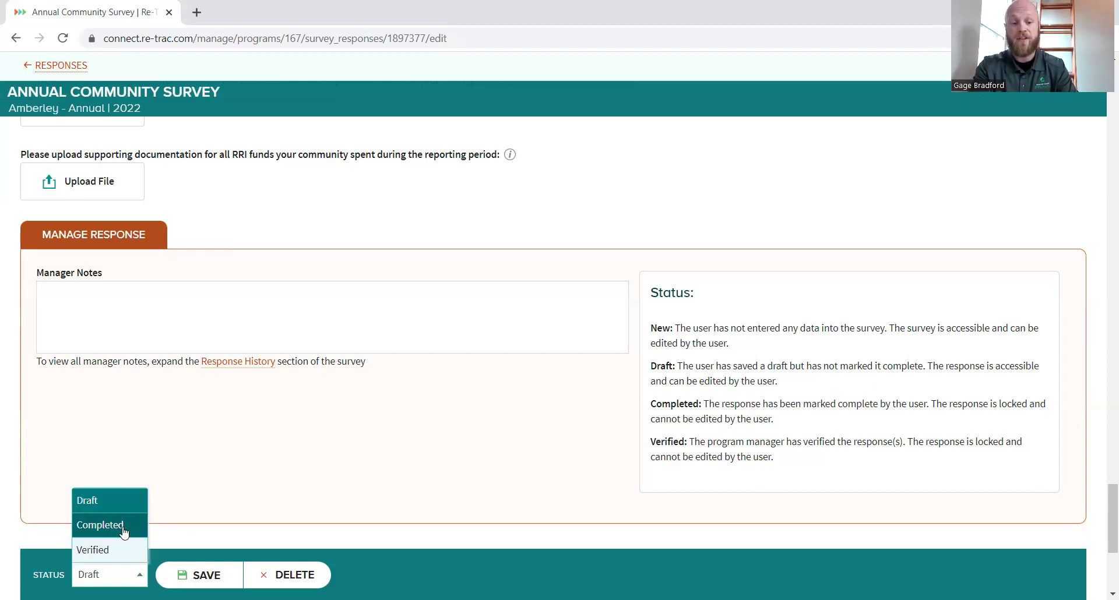
left_click(178, 536)
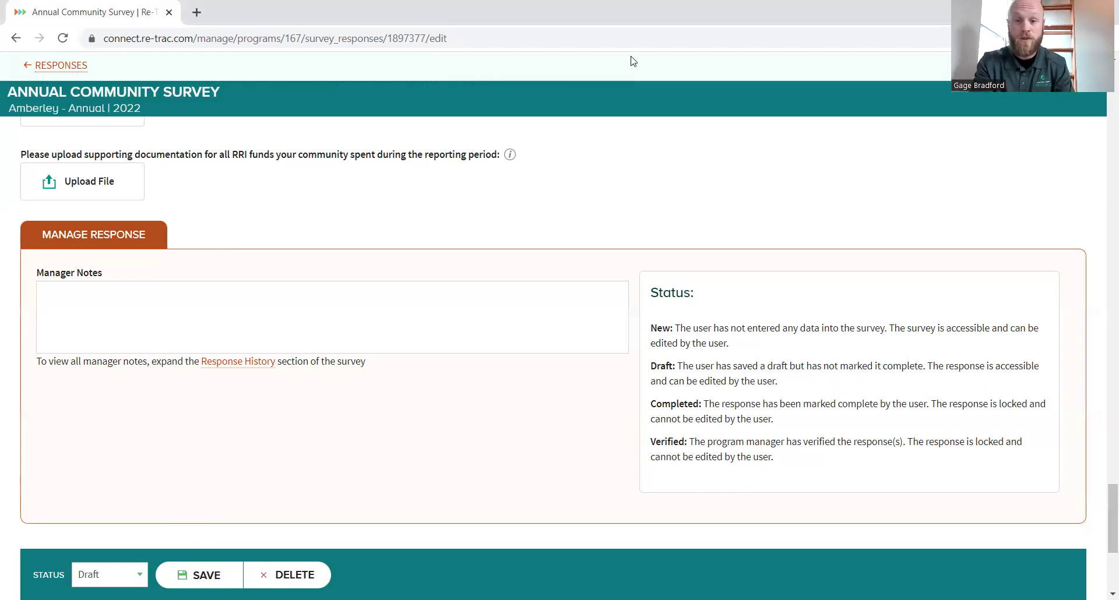
scroll(699, 171, "up", 3)
scroll(699, 170, "up", 15)
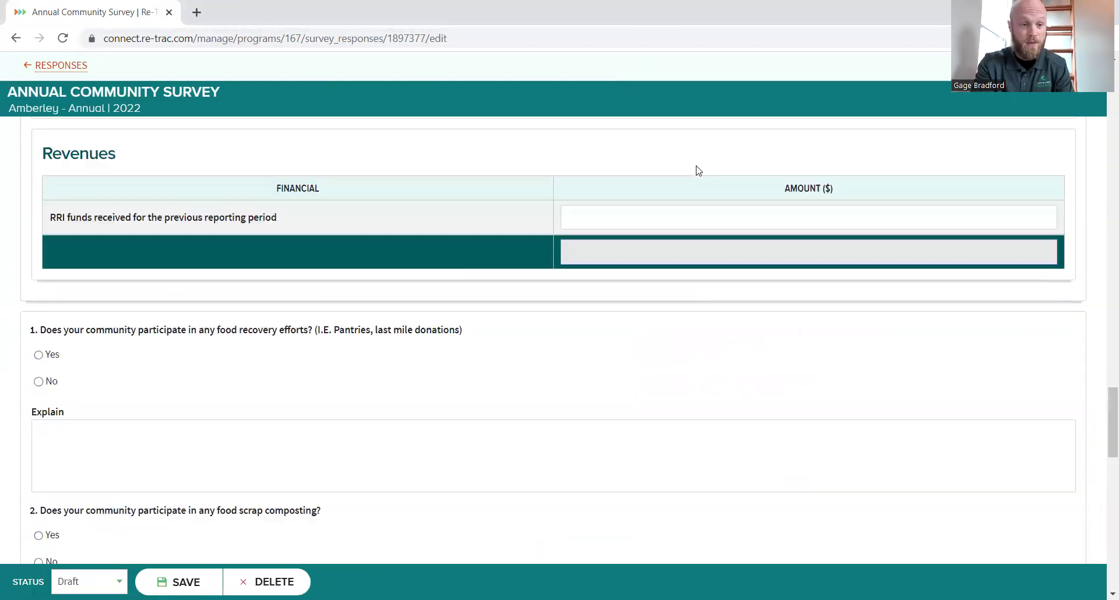
scroll(697, 167, "up", 20)
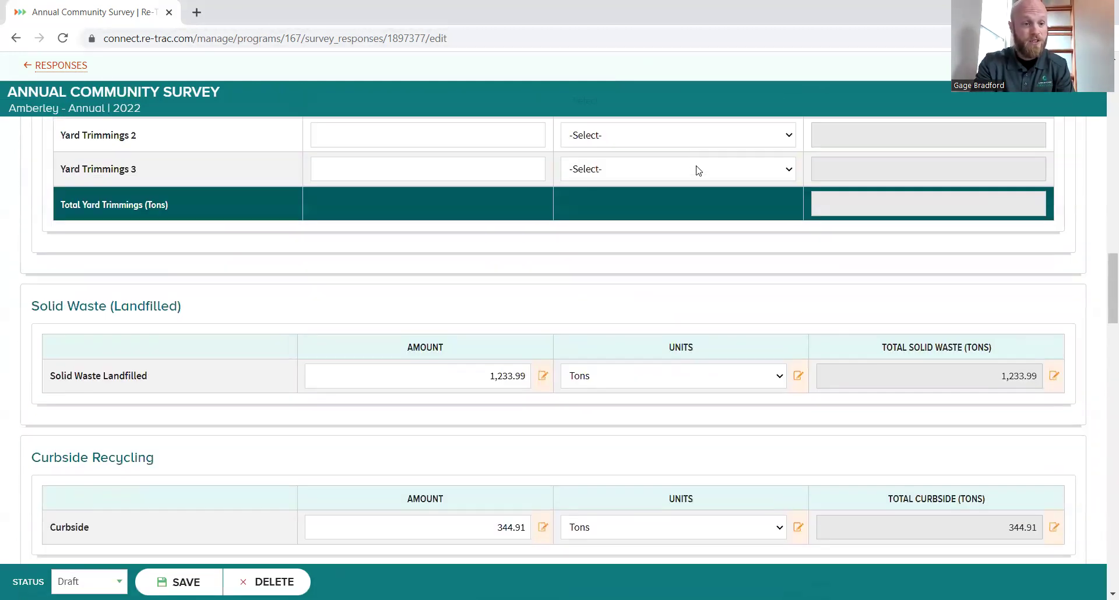
scroll(699, 170, "up", 15)
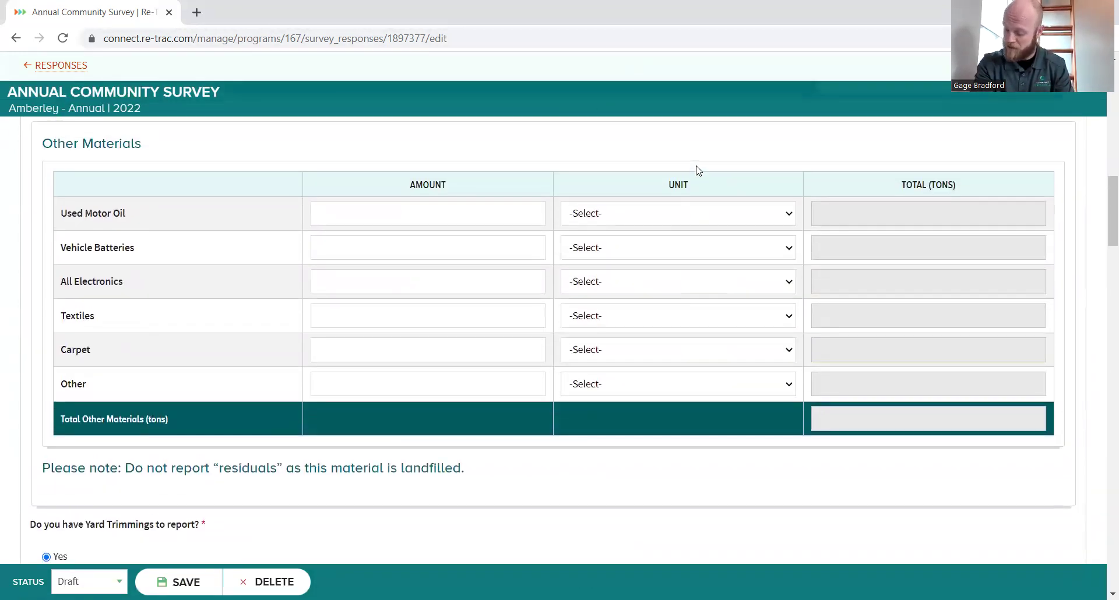
scroll(699, 170, "up", 10)
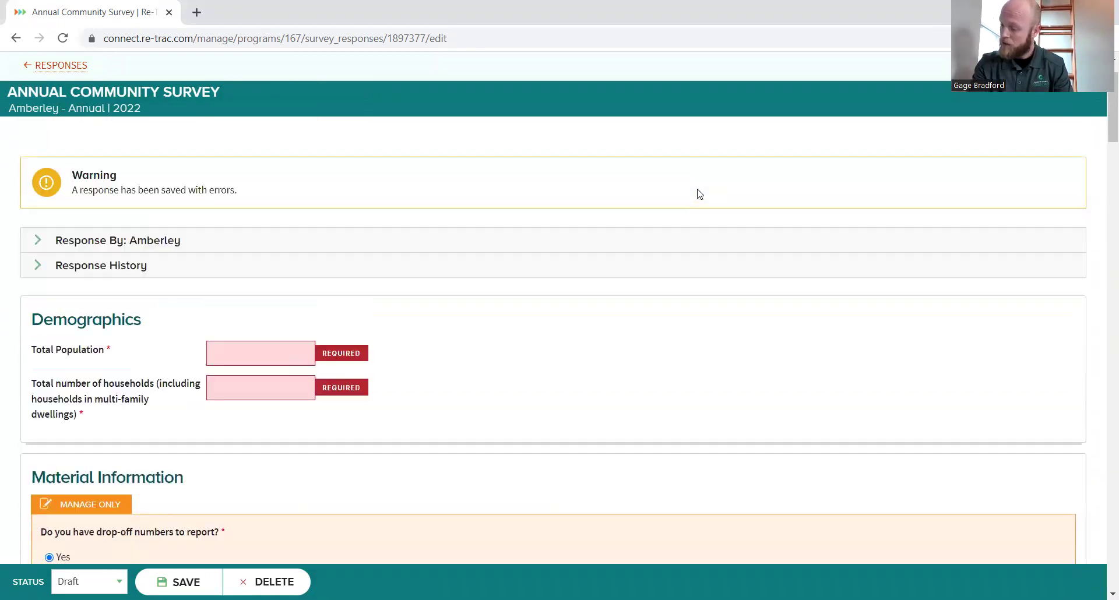